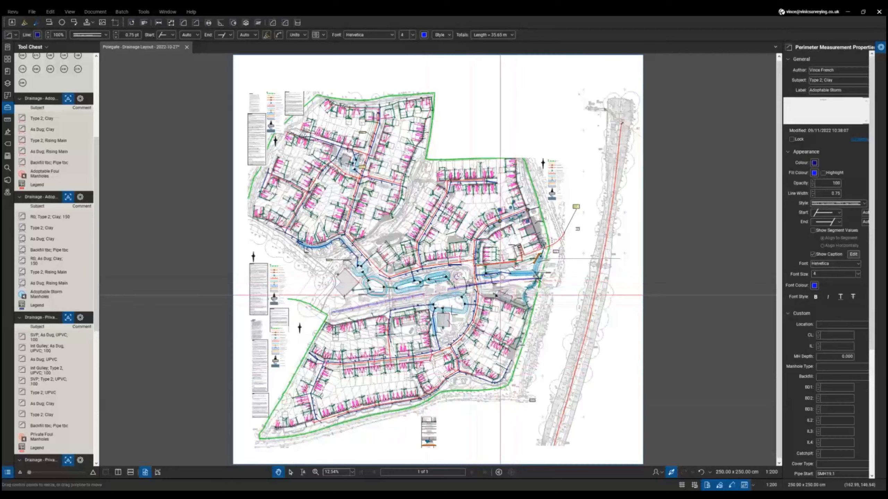
Step: Examine the drainage tool sets in the Tool Chest and the measured private drainage runs at the MYLNE plot near SIC21.1
scroll(482, 289, "up", 2)
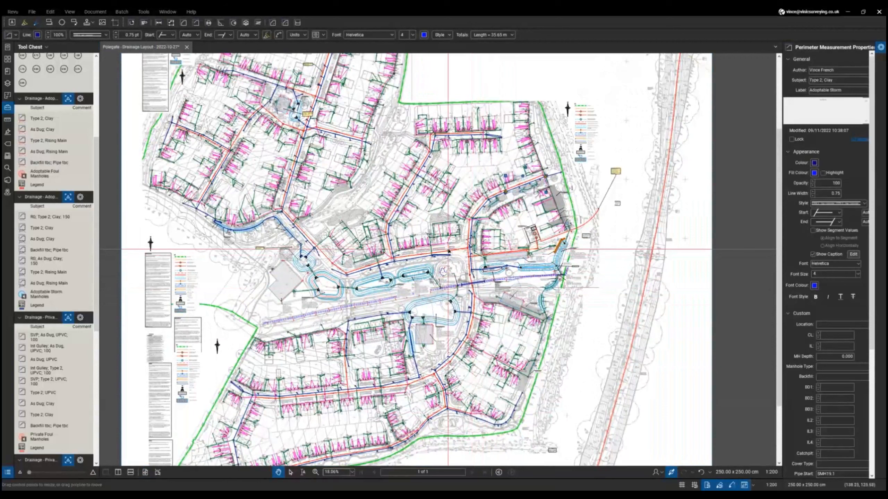
scroll(59, 268, "up", 5)
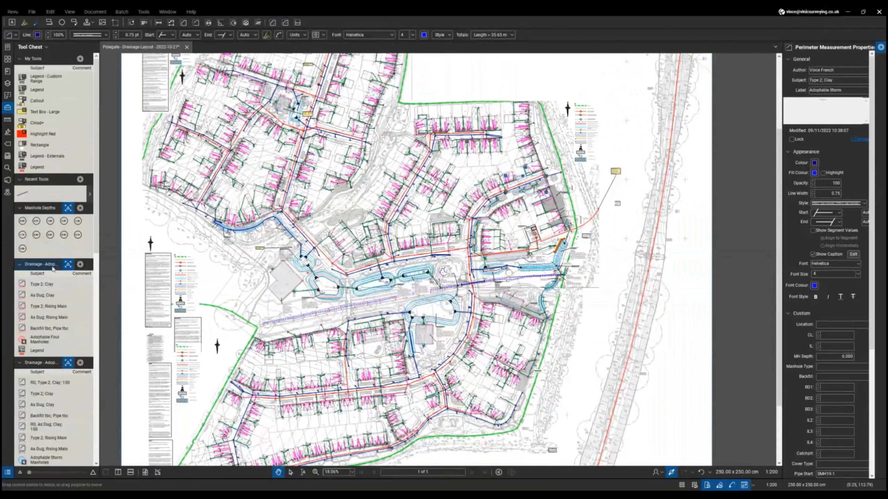
scroll(53, 268, "down", 5)
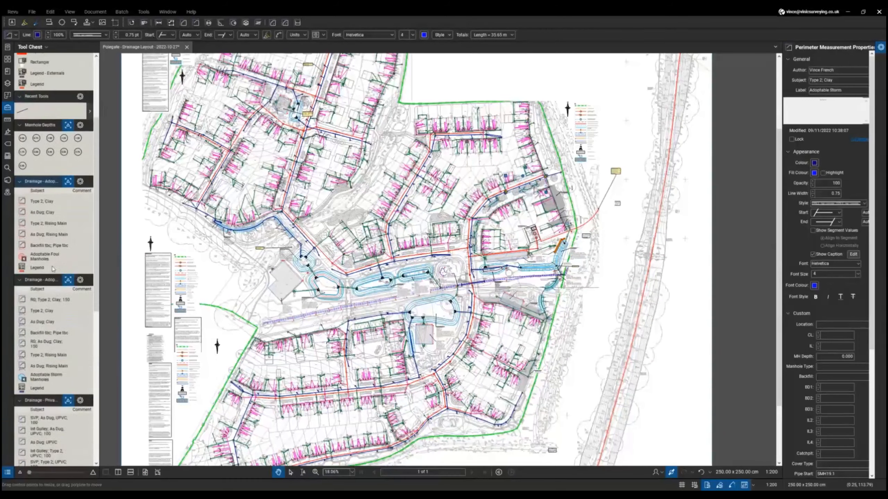
scroll(62, 320, "down", 3)
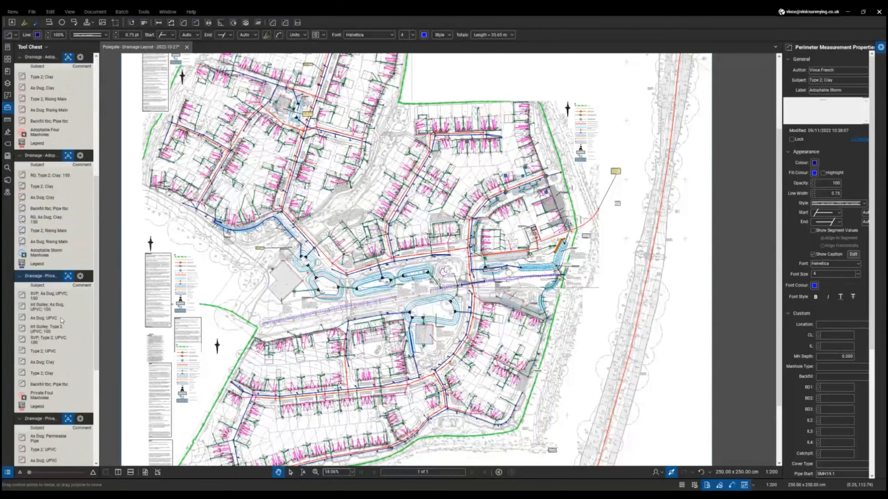
scroll(62, 321, "up", 8)
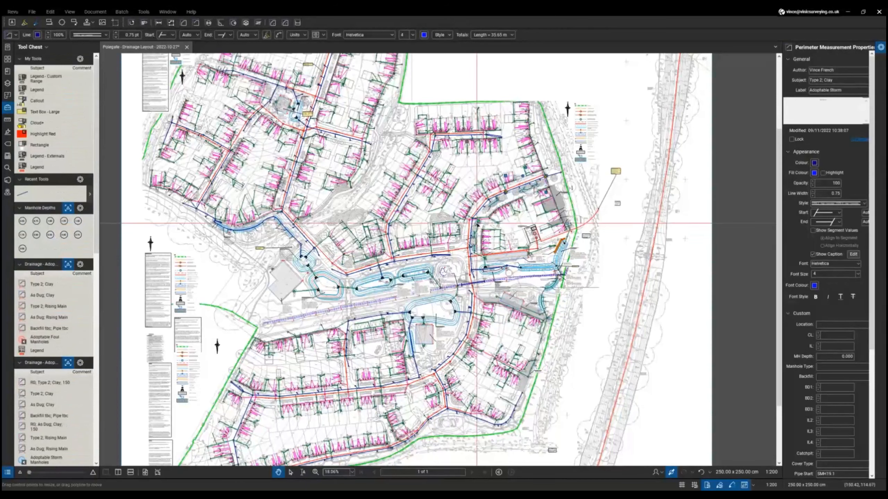
scroll(477, 223, "up", 12)
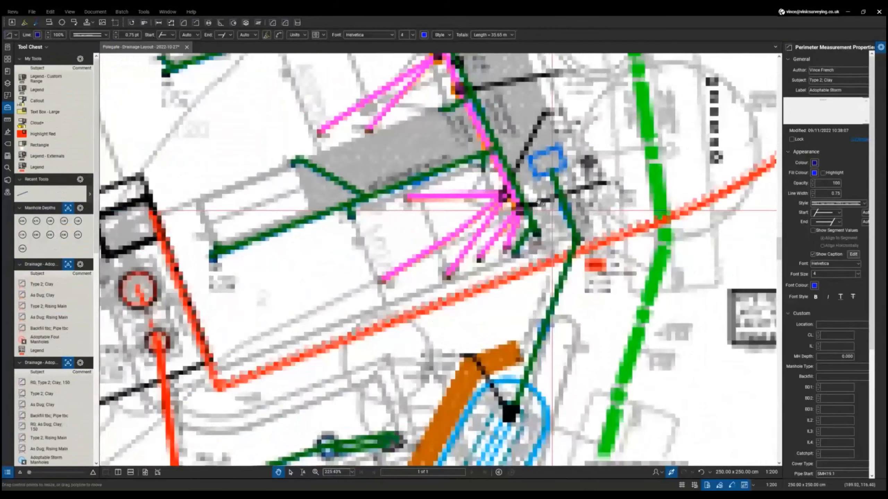
scroll(552, 210, "up", 3)
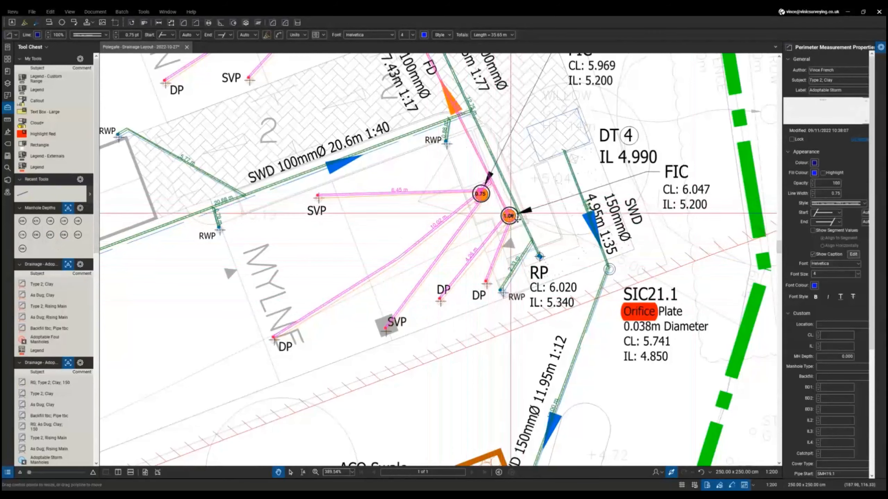
scroll(521, 234, "down", 5)
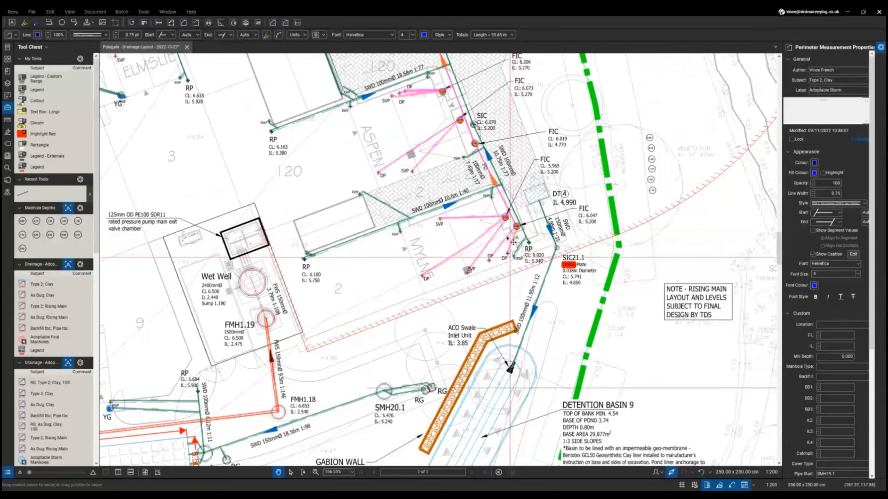
scroll(521, 236, "up", 7)
scroll(518, 247, "up", 3)
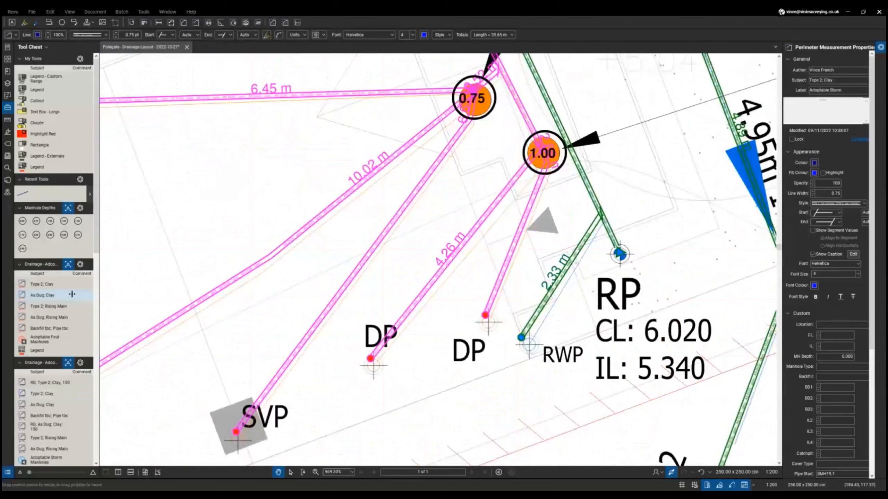
Step: Draw a trial private foul pipe run about 1.88 m long with the SVP; As Dug; UPVC; 100 tool, and delete it
scroll(53, 325, "down", 3)
scroll(53, 325, "down", 3)
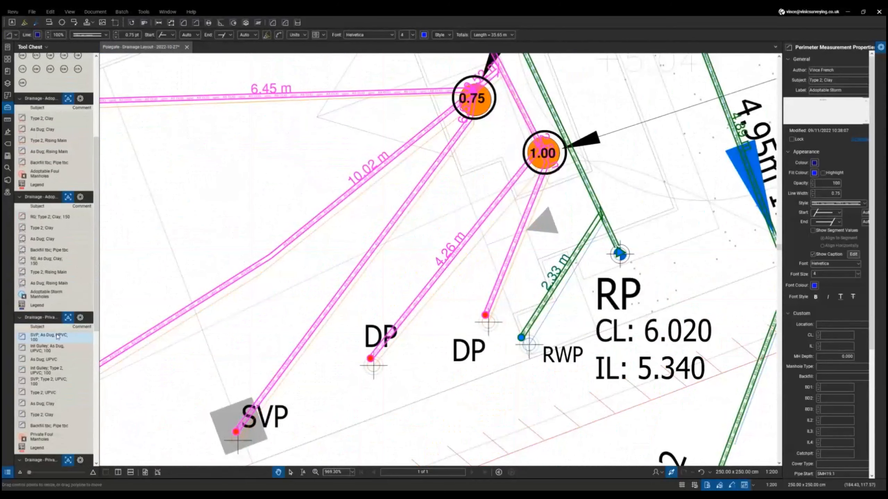
left_click(58, 336)
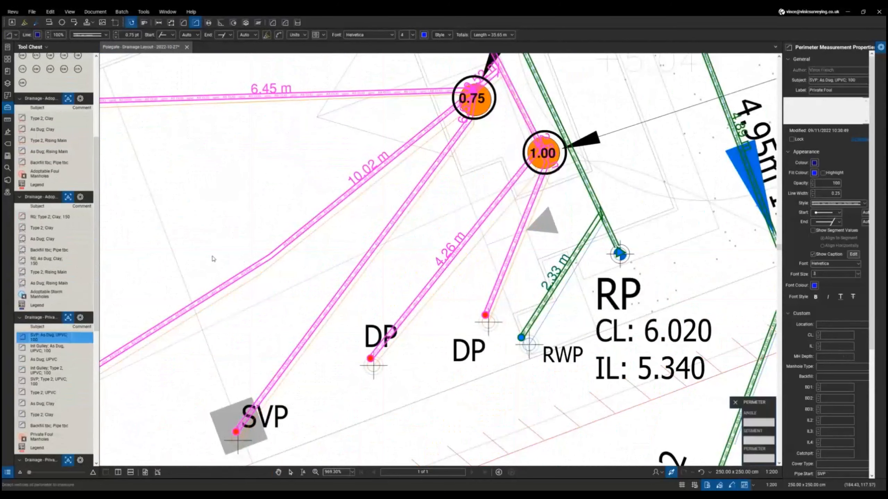
left_click(180, 191)
left_click(296, 165)
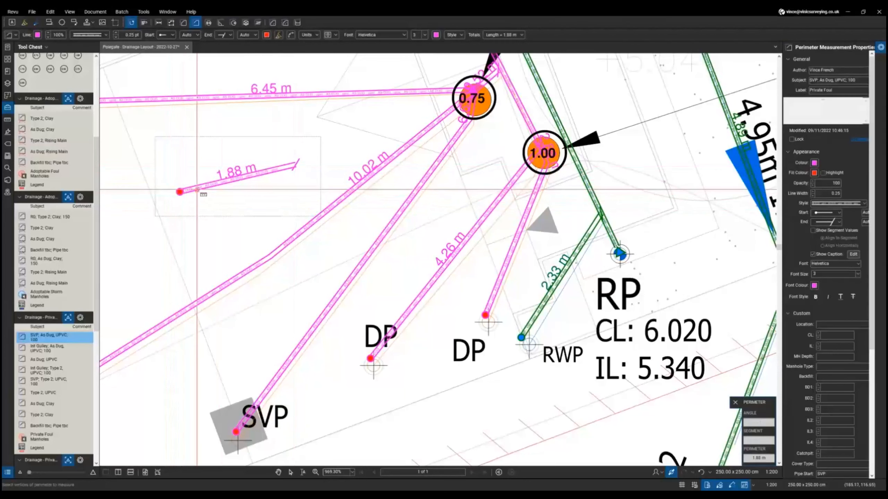
scroll(197, 190, "up", 2)
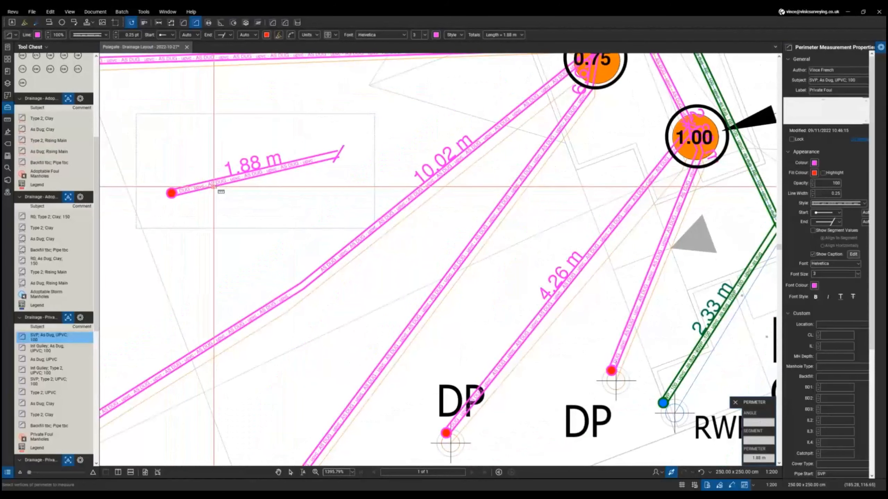
key("Escape")
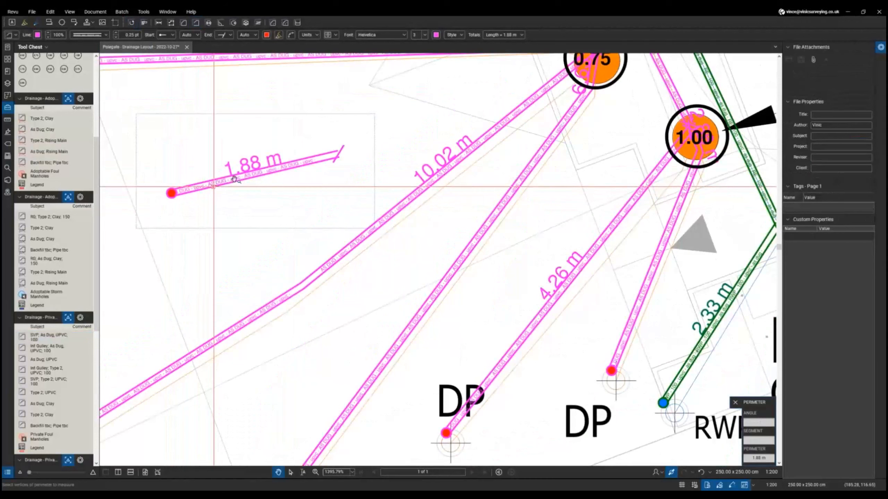
left_click(241, 185)
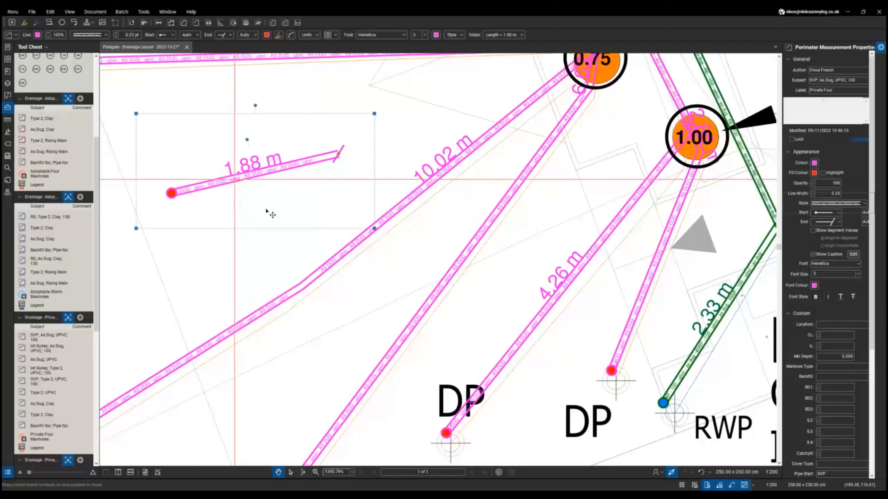
key("Delete")
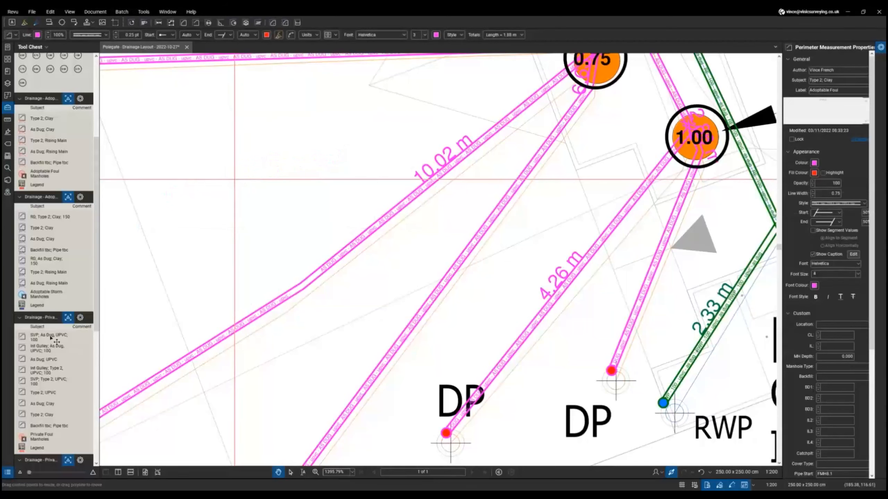
Step: Inspect the preset pipe properties of the SVP; As Dug; UPVC; 100 and Int Gulley; Type 2; UPVC; 100 private foul tools
left_click(50, 338)
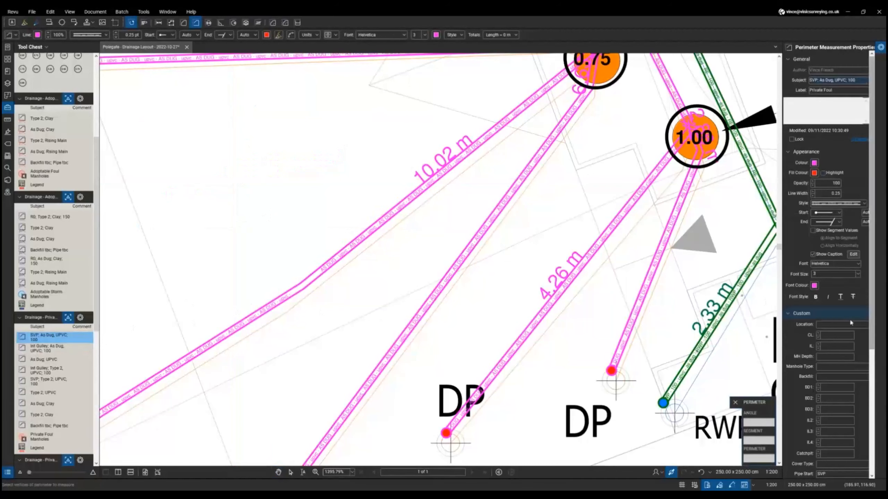
scroll(879, 338, "down", 2)
scroll(878, 337, "down", 5)
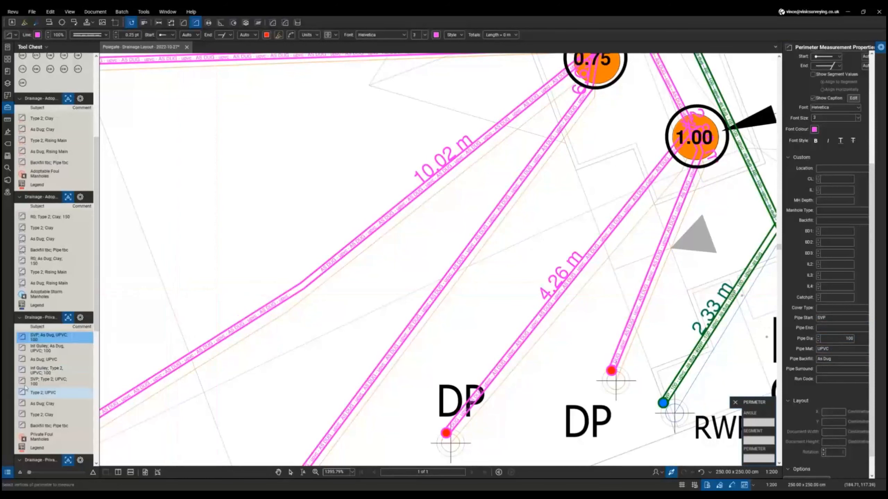
left_click(34, 371)
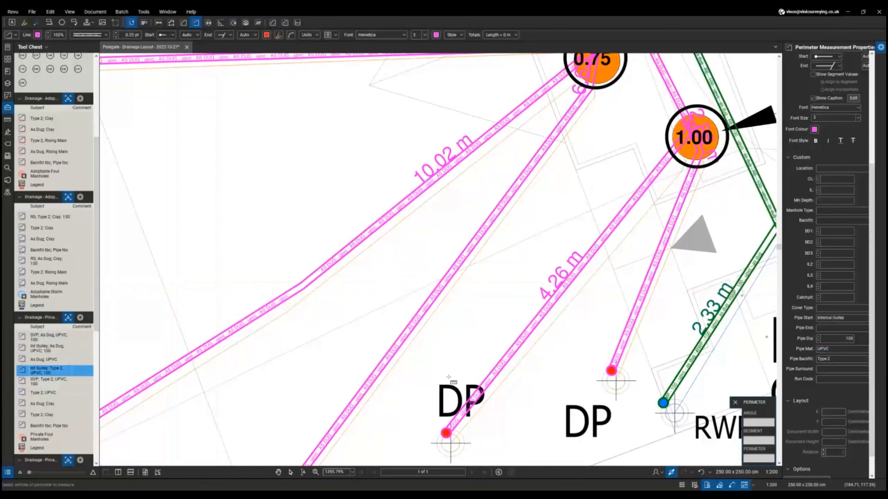
left_click(838, 339)
left_click(836, 360)
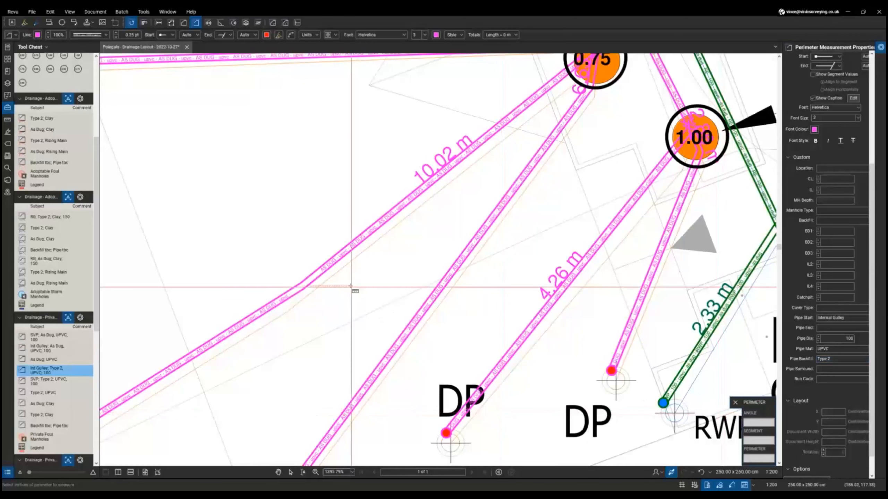
scroll(392, 273, "down", 1)
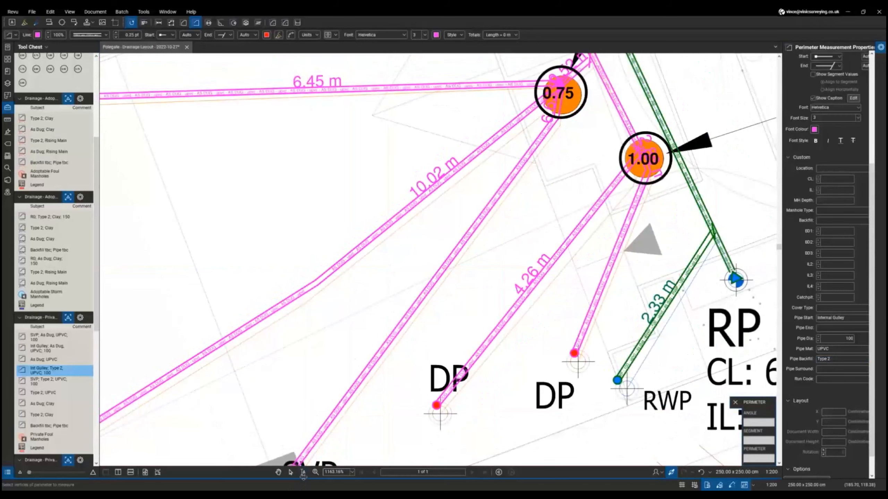
Step: Show the Markups List and select the short private foul pipe run between the 1.00 manhole and the nearest DP
left_click(303, 476)
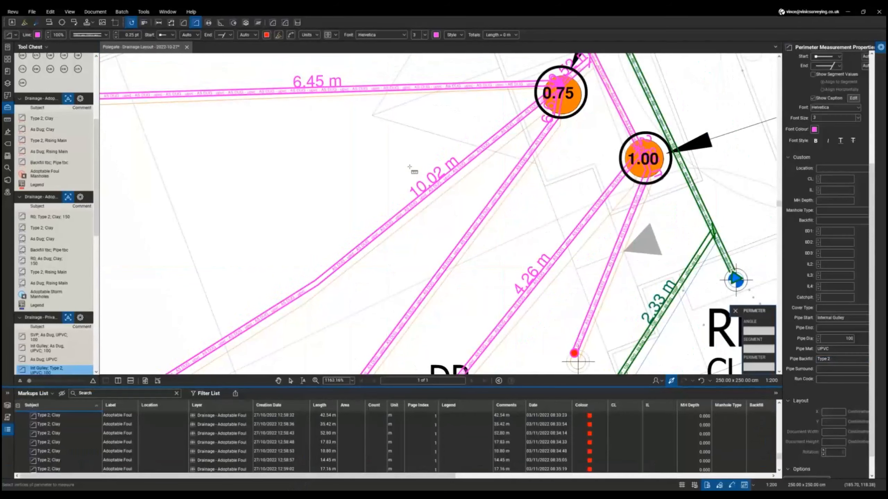
scroll(409, 168, "down", 2)
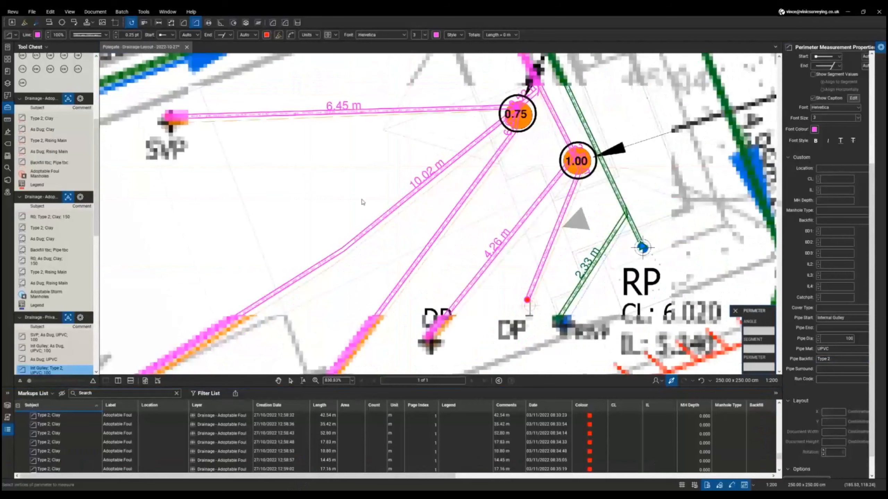
right_click(313, 223)
left_click(546, 265)
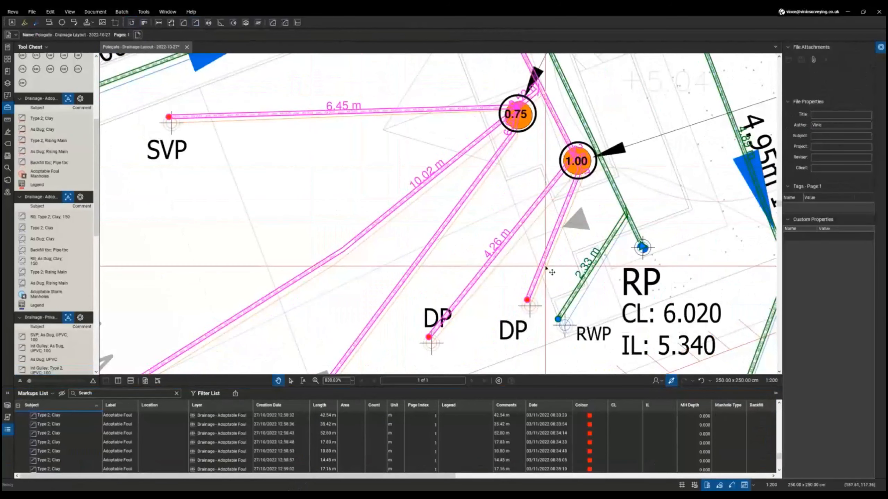
left_click(546, 265)
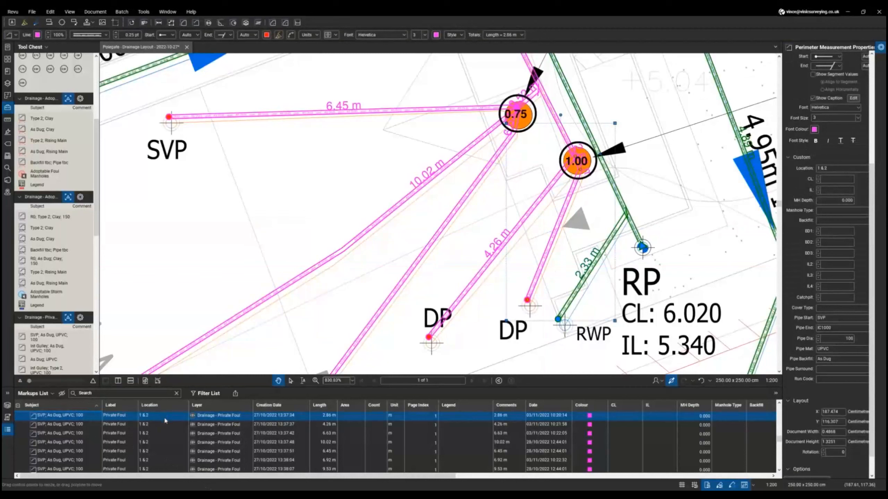
Step: Review the selected pipe's entry in the Markups List, including its location, pipe start, pipe end, diameter, material and backfill columns
scroll(173, 450, "down", 10)
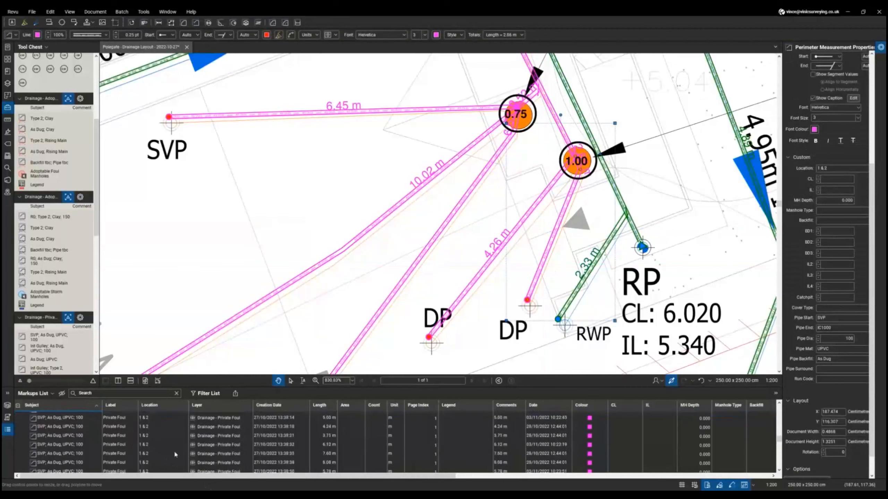
scroll(173, 450, "up", 15)
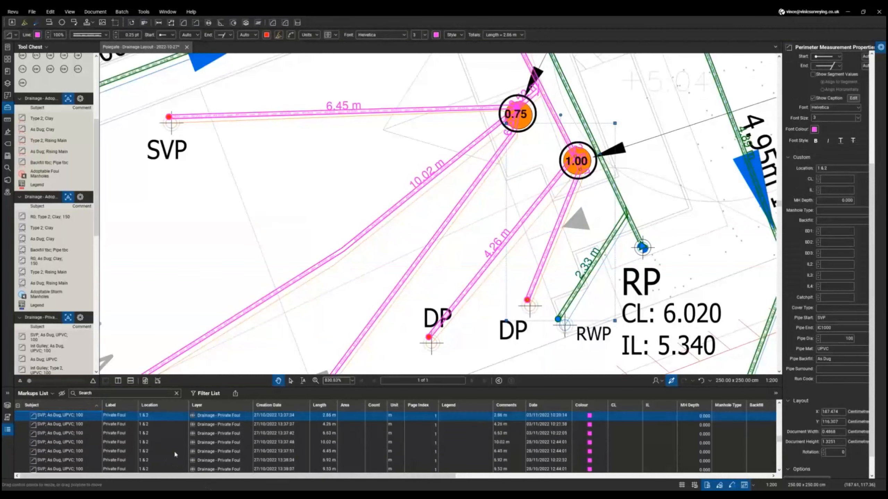
scroll(175, 454, "down", 1)
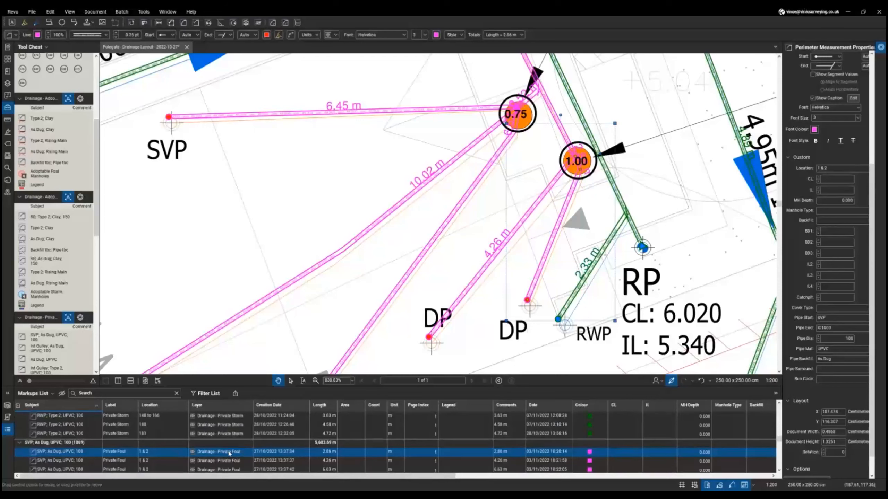
left_click_drag(450, 479, 769, 478)
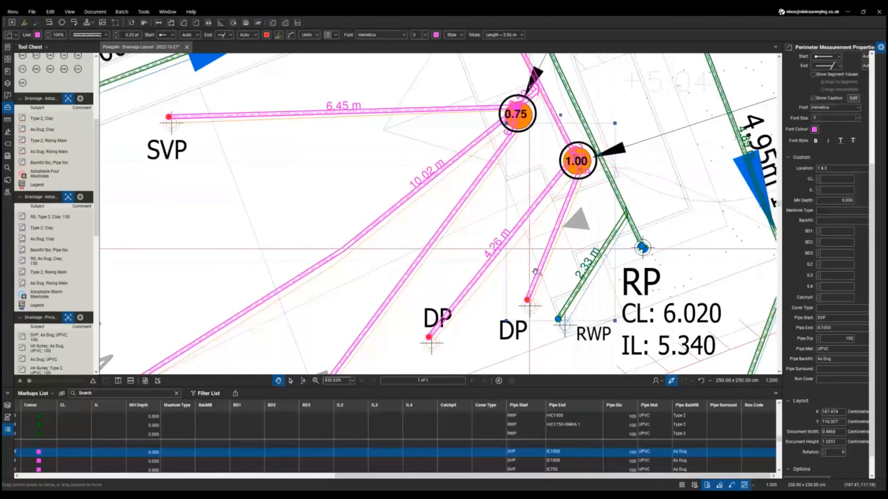
Step: Examine the measured plot drainage around the BECKET plot and the 375 mm storm sewer running beside the swale
scroll(538, 296, "down", 1)
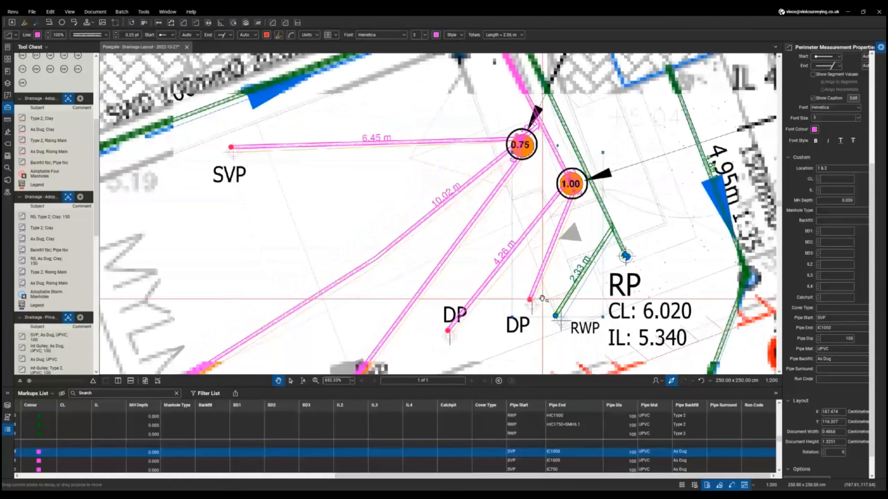
scroll(539, 297, "down", 8)
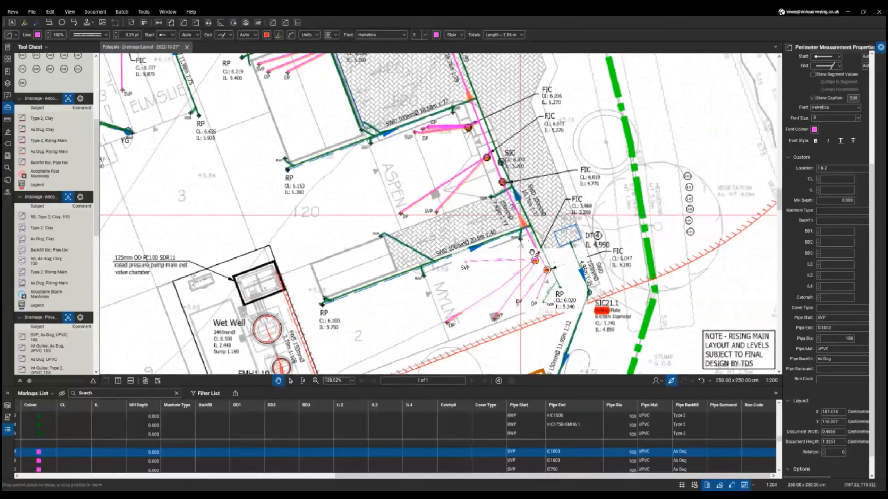
scroll(533, 252, "down", 3)
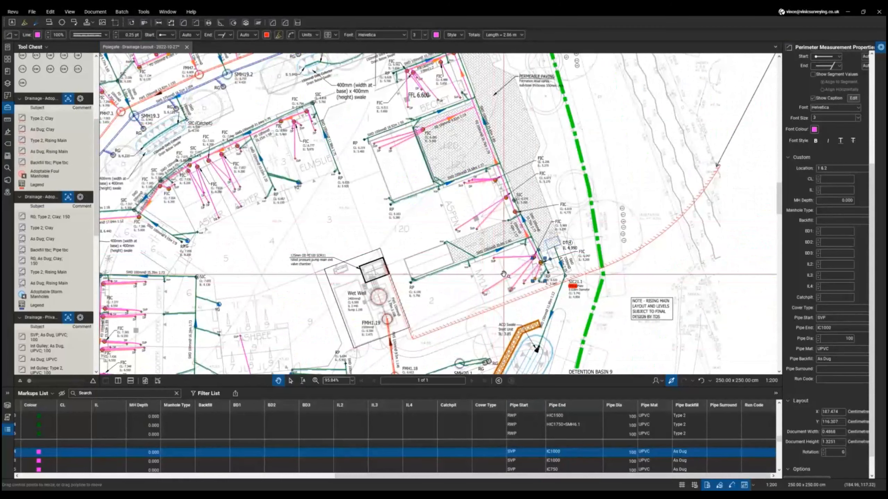
scroll(453, 129, "up", 3)
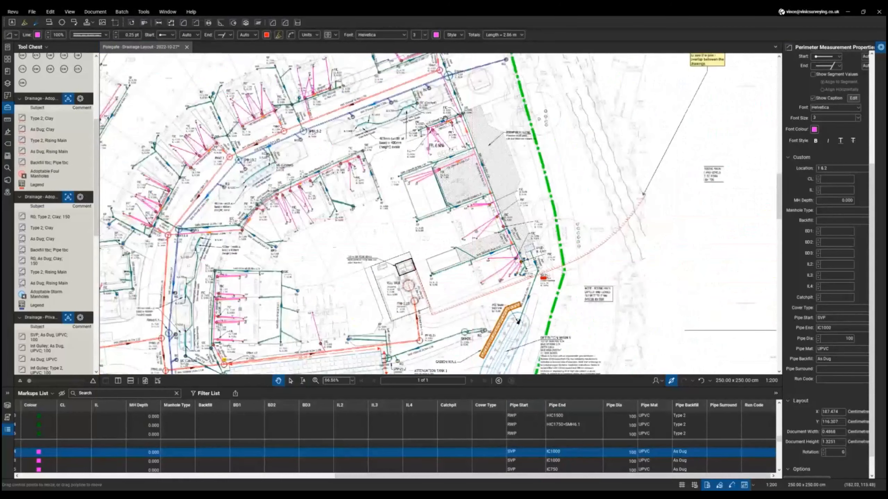
scroll(453, 129, "up", 2)
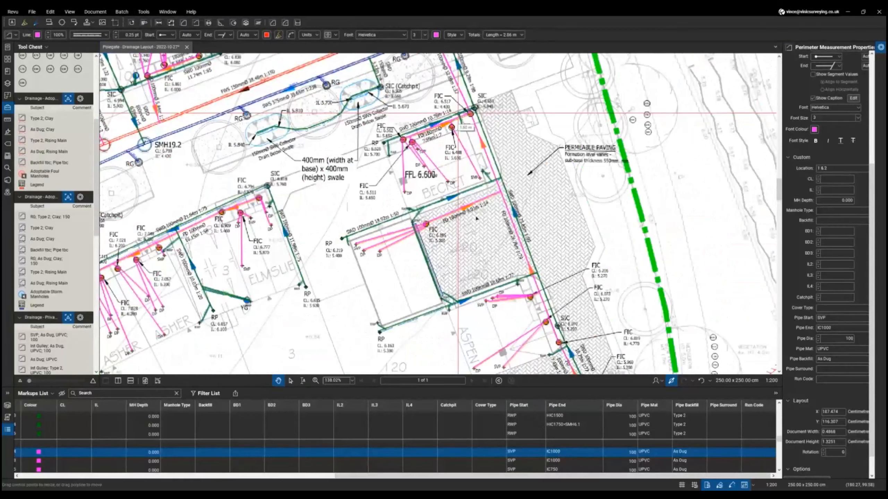
scroll(326, 142, "down", 2)
scroll(325, 142, "up", 4)
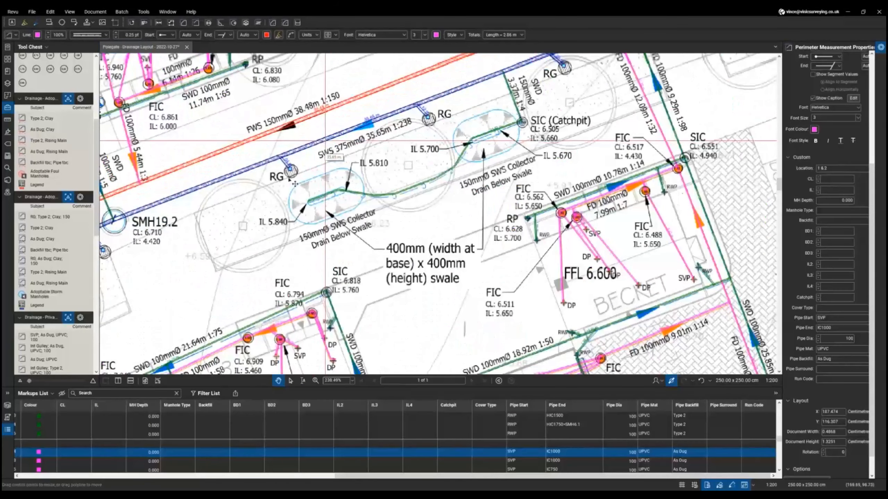
Step: Inspect the properties of the 375 mm storm sewer between SMH19.1 and SMH19.2 and of the adoptable storm Type 2, Clay tool
scroll(325, 142, "down", 2)
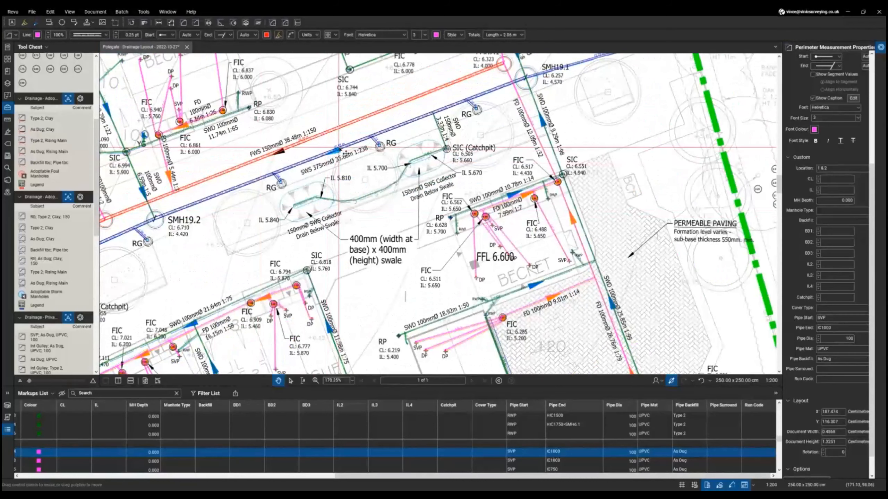
left_click(338, 148)
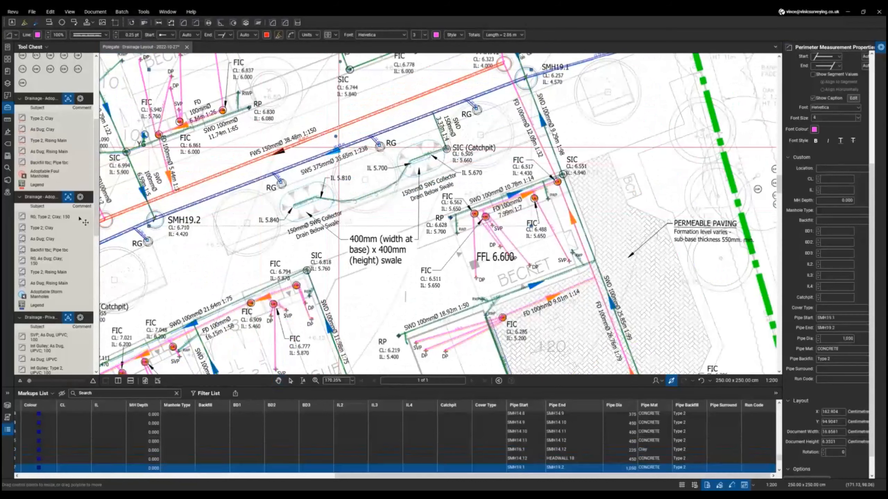
left_click(49, 228)
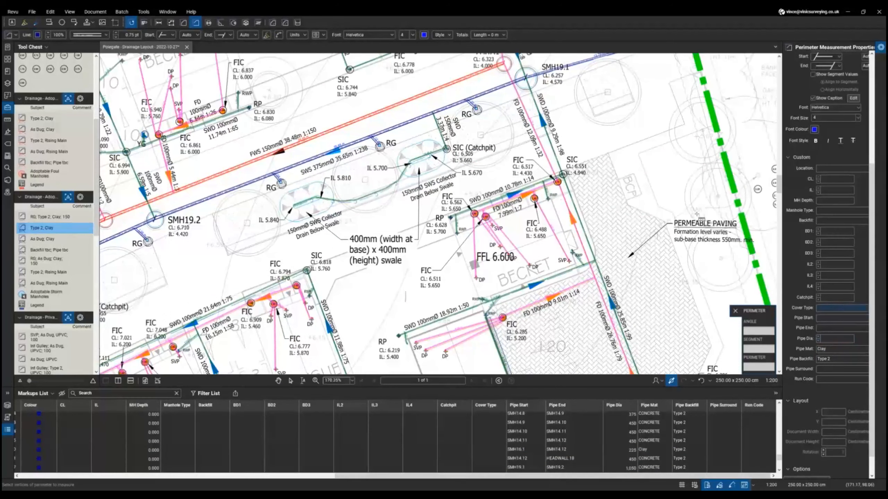
key("Escape")
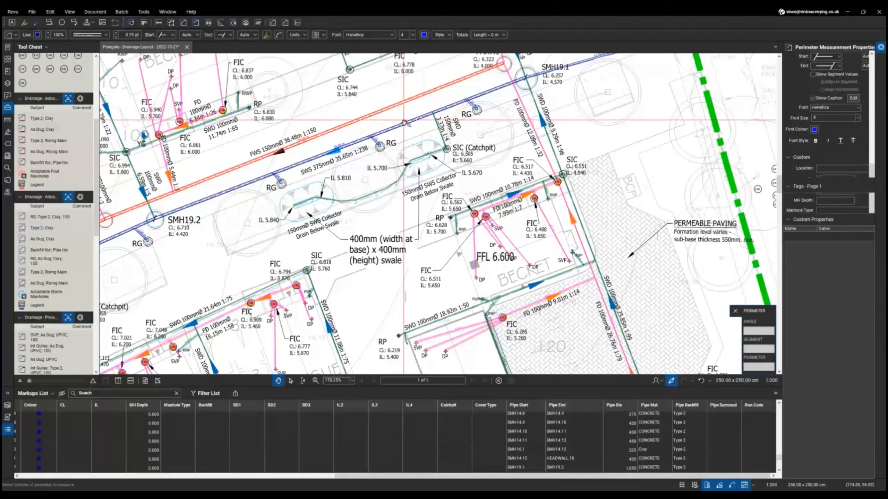
key("Escape")
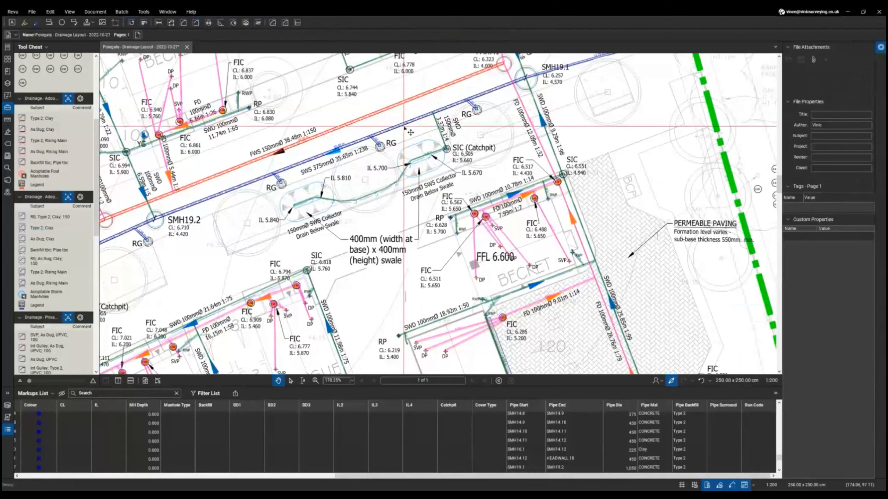
left_click(405, 128)
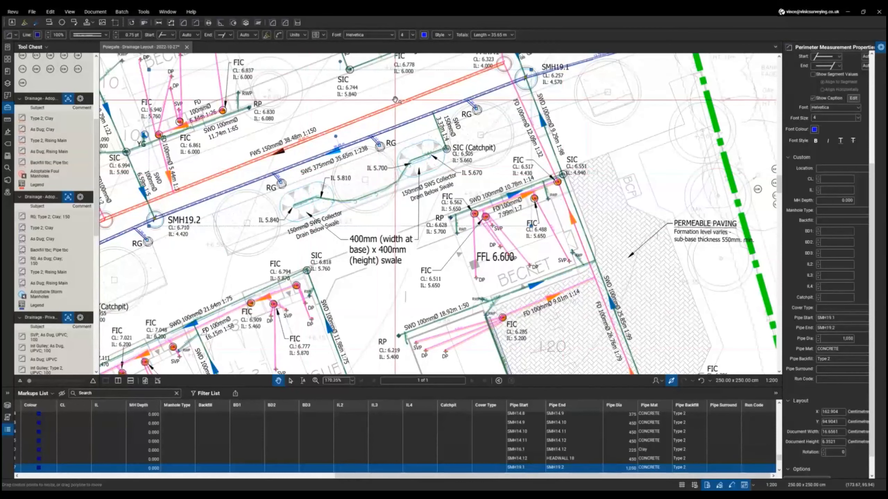
Step: Check the pipe start and pipe end entries of the two road gully connections joining the storm sewer nearest SMH19.1
scroll(483, 111, "up", 3)
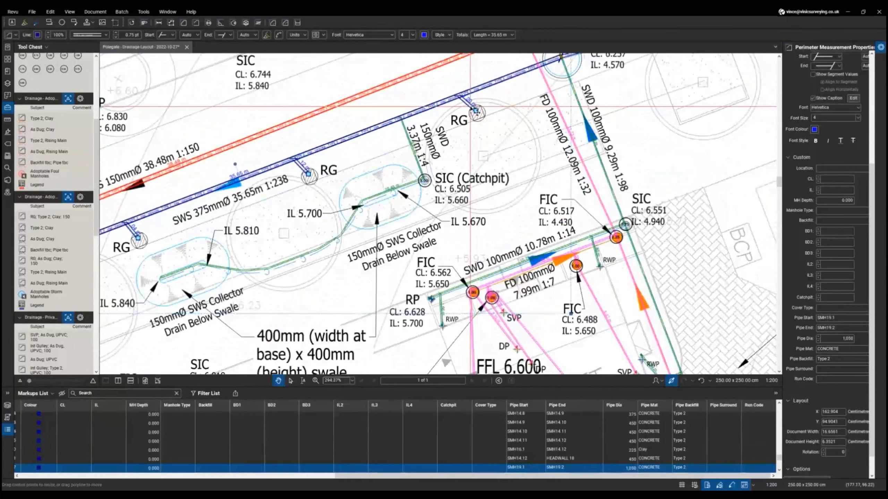
left_click(542, 416)
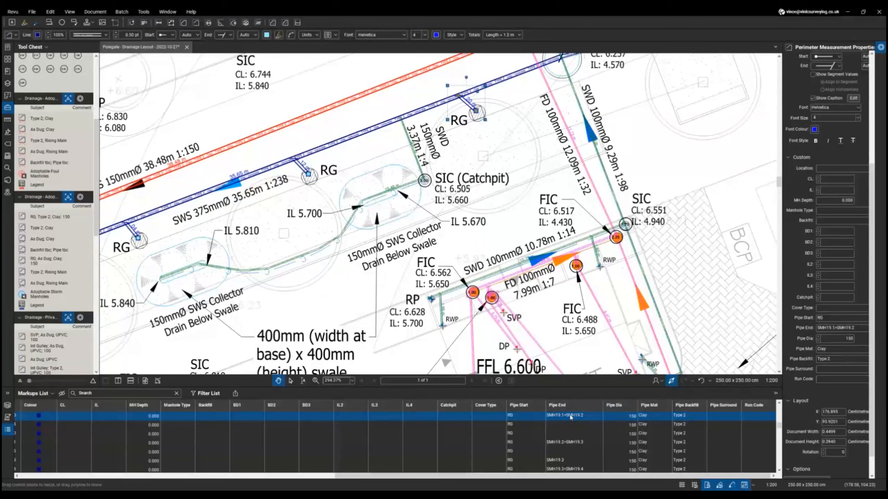
scroll(561, 257, "down", 1)
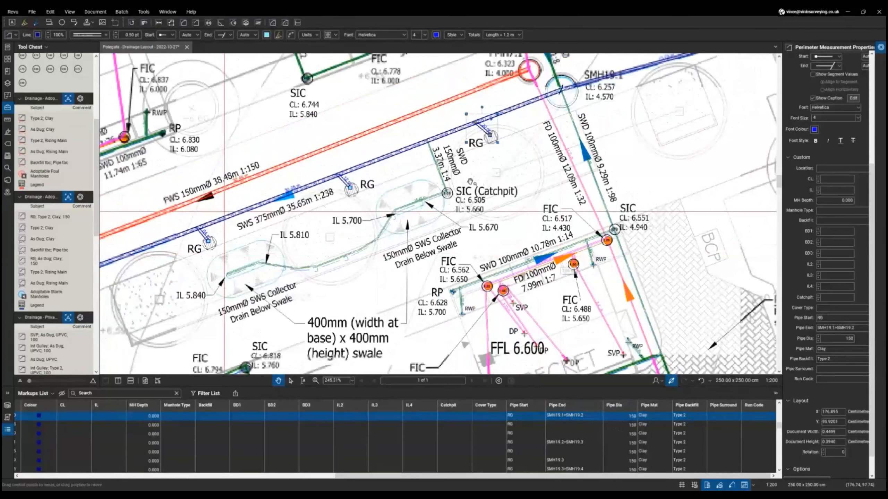
left_click(558, 426)
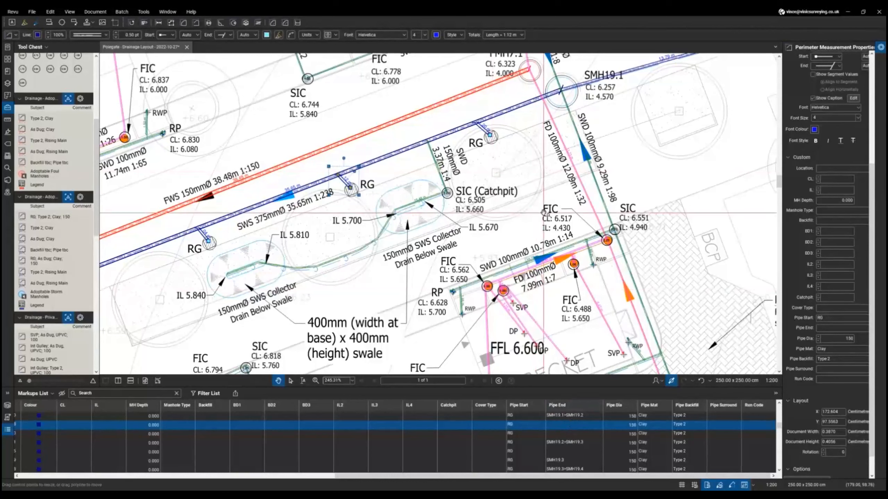
Step: View the whole drainage layout and browse the road gully pipe entries in the Markups List
scroll(544, 209, "down", 3)
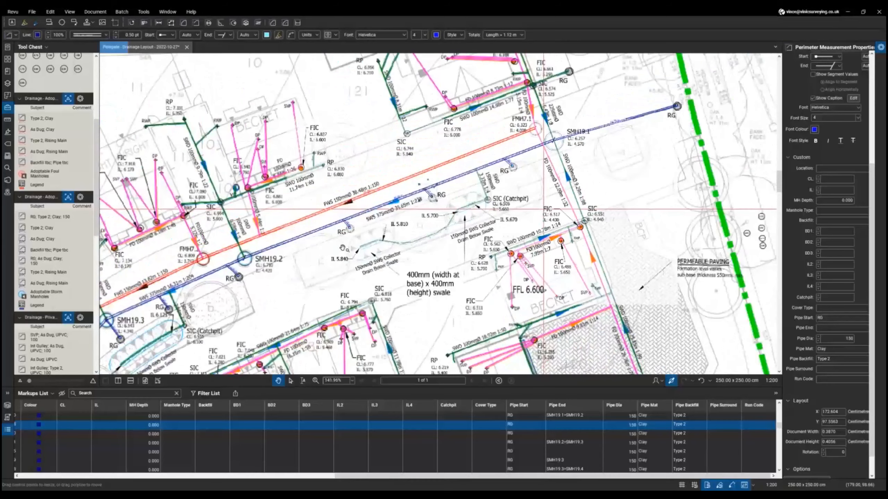
scroll(404, 196, "down", 2)
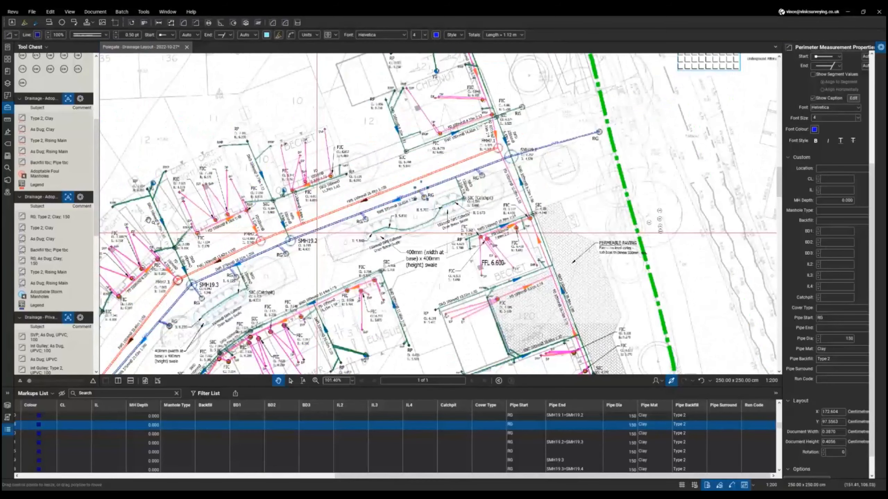
scroll(401, 224, "down", 3)
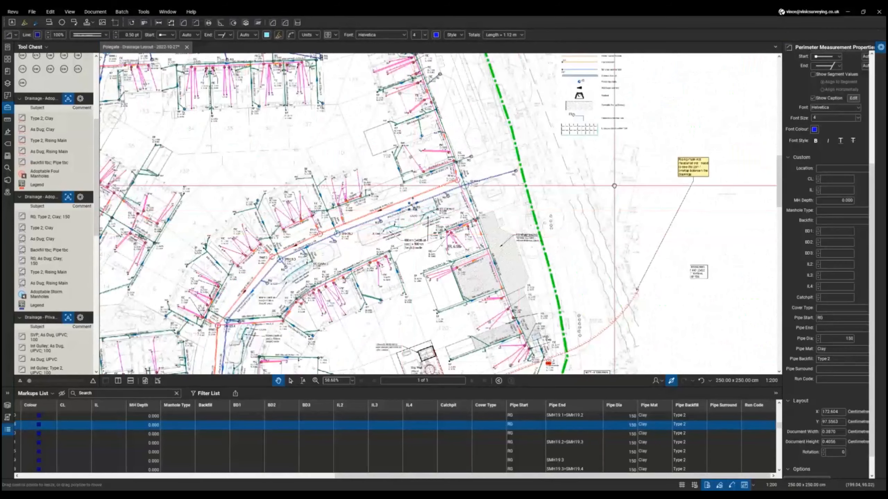
key("ctrl+0")
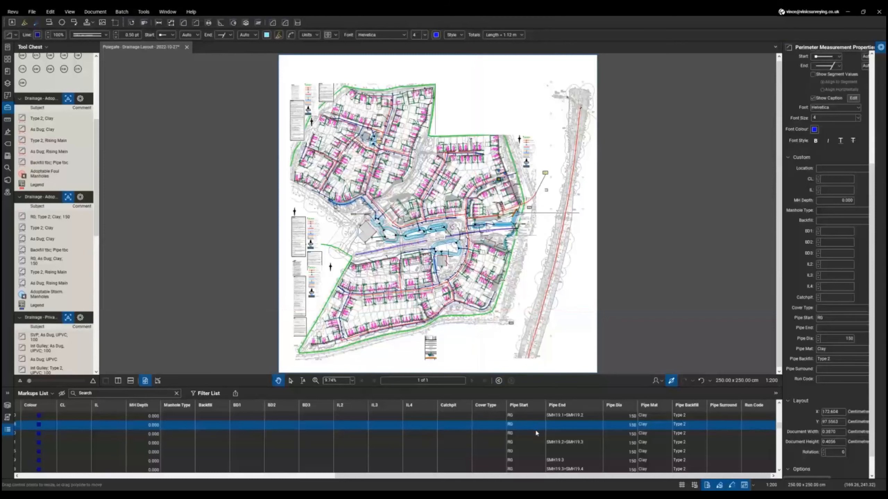
scroll(534, 428, "down", 3)
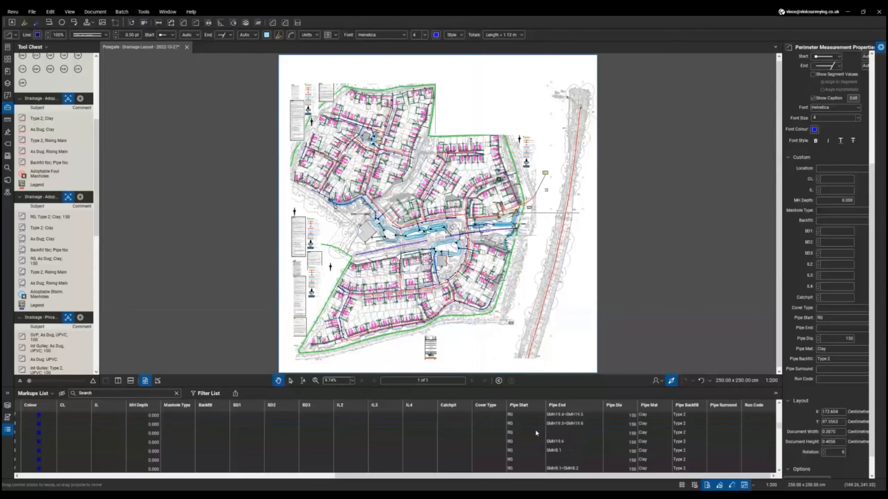
scroll(534, 429, "up", 2)
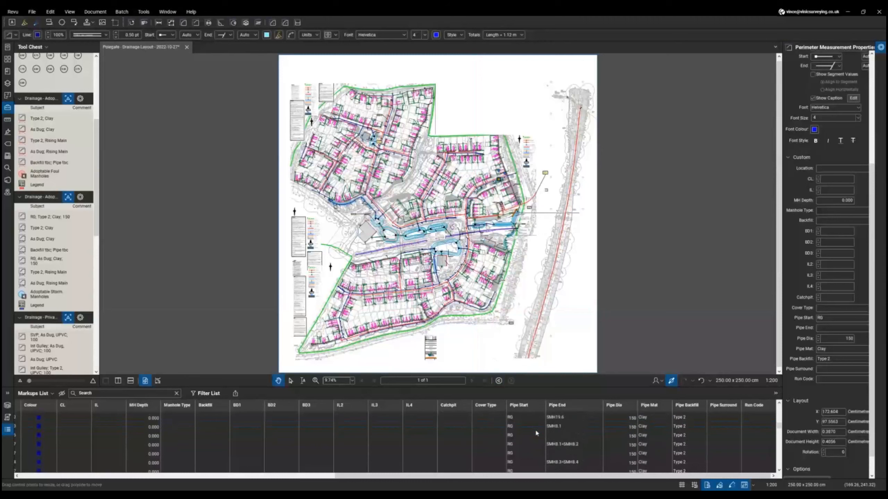
scroll(535, 433, "up", 2)
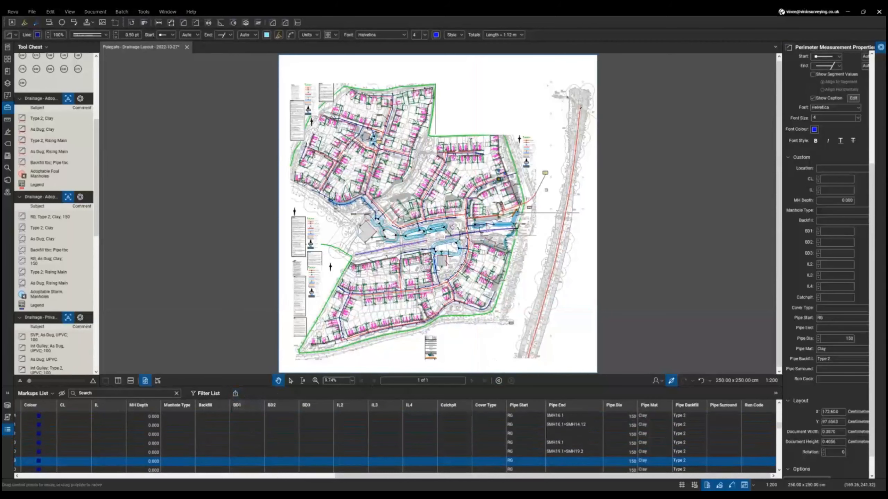
Step: Switch to the drainage workbook in Excel and examine the IC500 and HIC750 chamber items on the Tables sheet
key("alt+Tab")
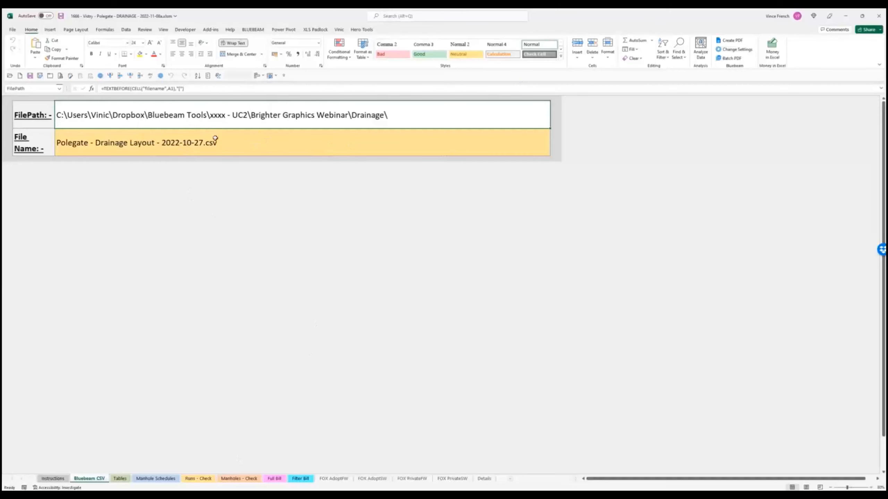
left_click(120, 478)
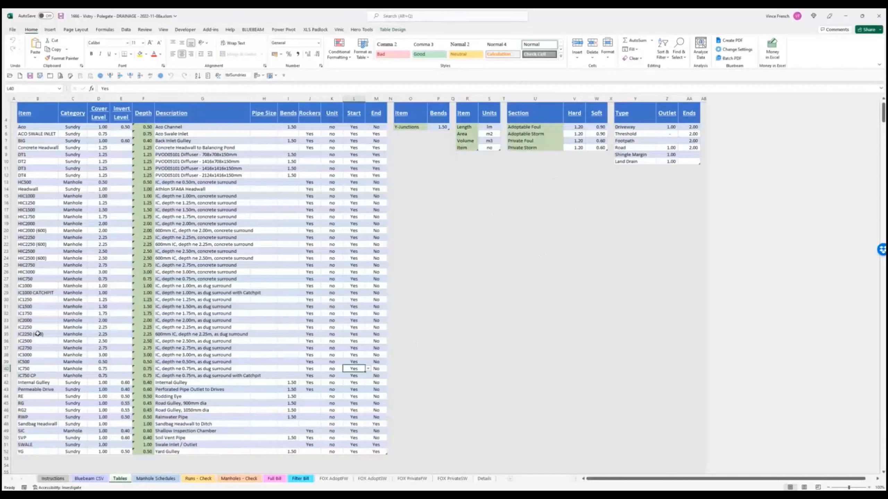
left_click(40, 363)
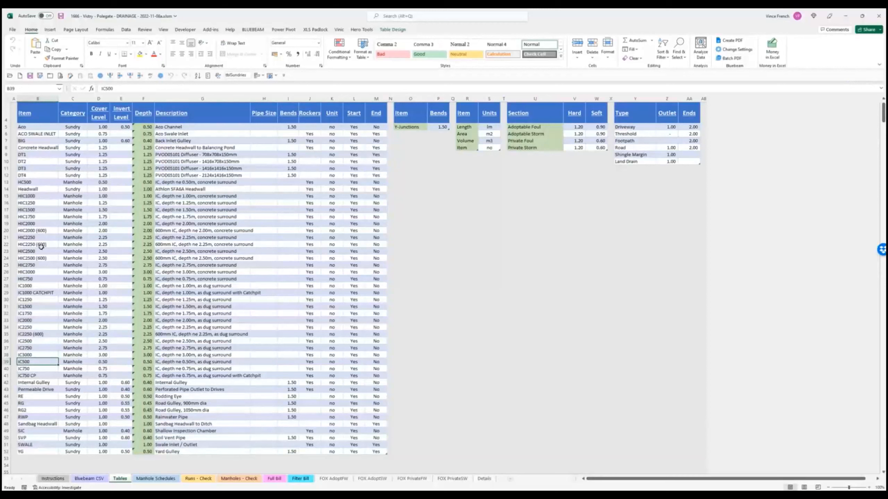
left_click(39, 279)
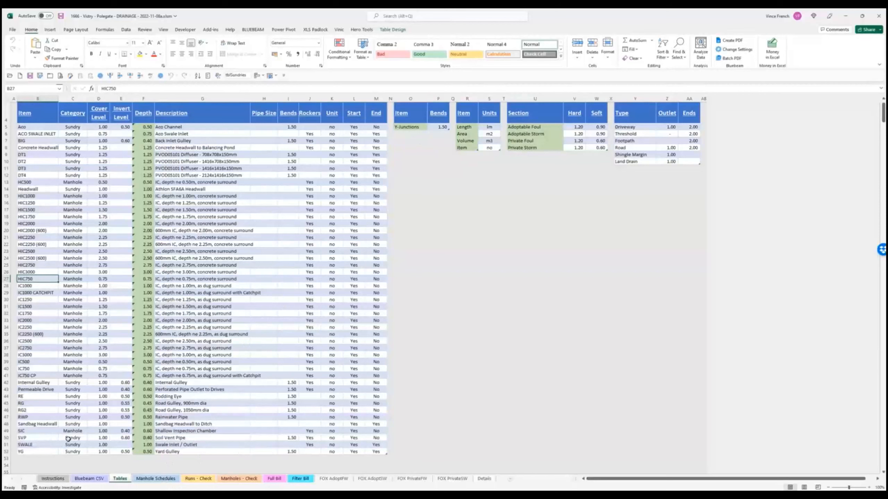
Step: Check the Bends, Rockers and Start settings of the SVP item in the Tables sheet
left_click(292, 439)
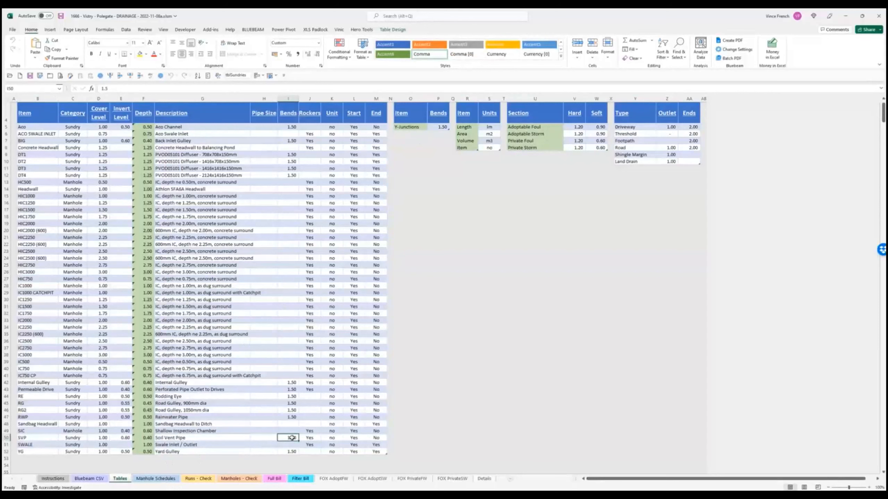
left_click(310, 438)
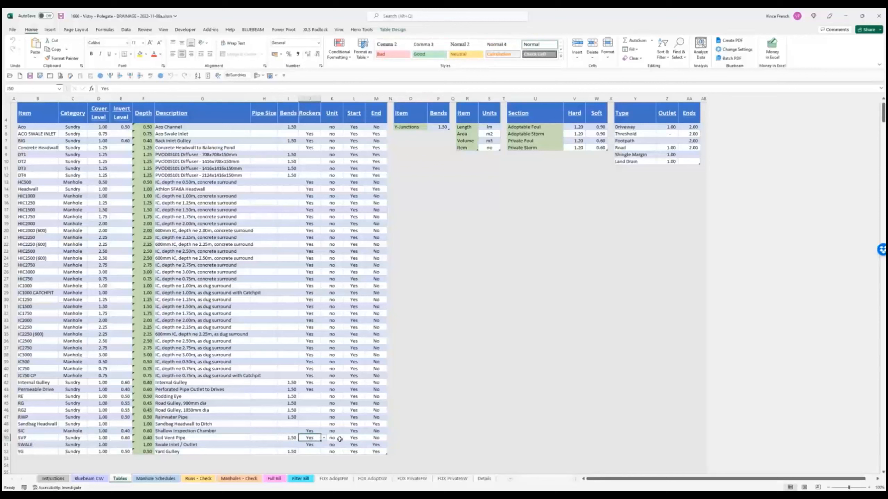
left_click(354, 439)
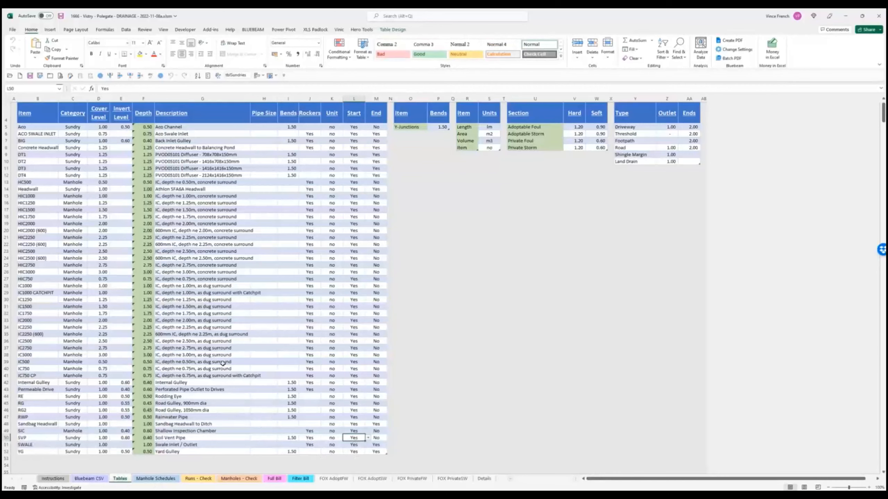
Step: Review the adoptable foul and storm manhole tables and the plot manhole tables on the Manhole Schedules sheet
left_click(172, 482)
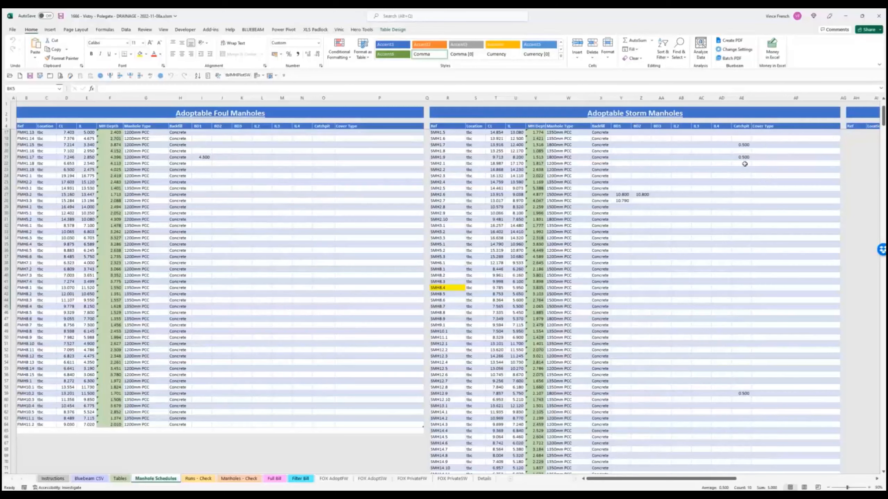
scroll(633, 249, "down", 10)
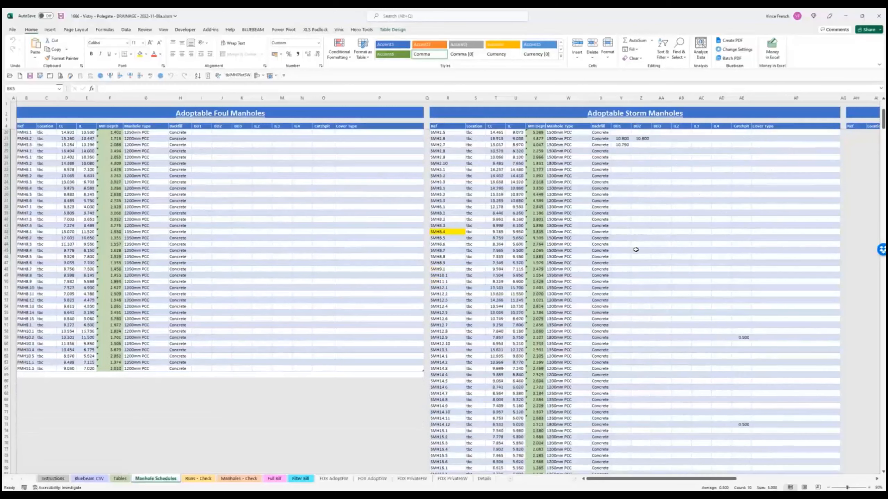
scroll(630, 268, "down", 1)
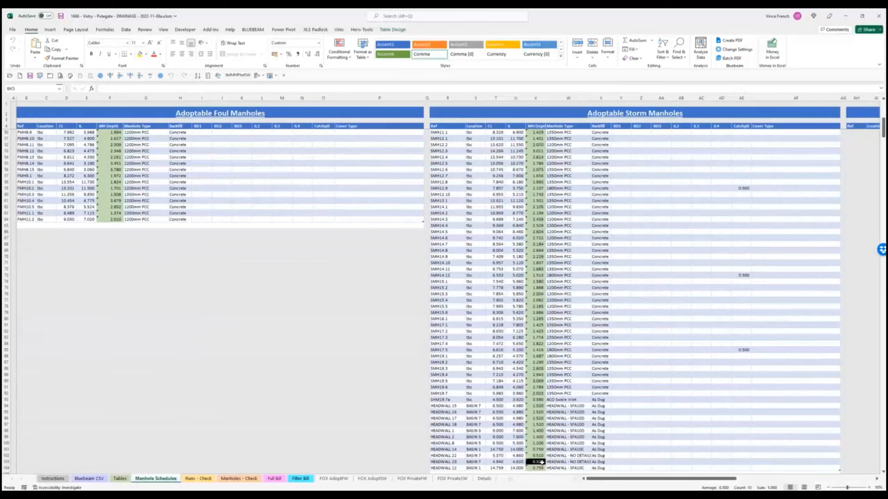
scroll(607, 430, "down", 1)
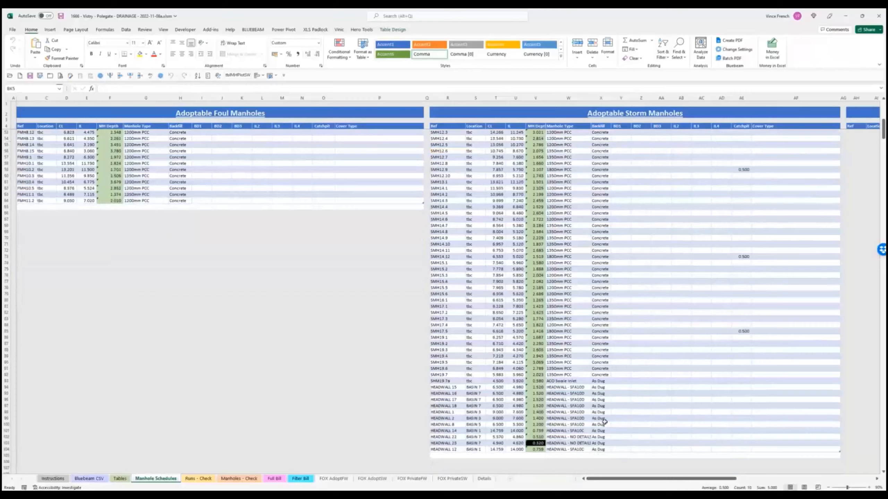
scroll(604, 422, "up", 16)
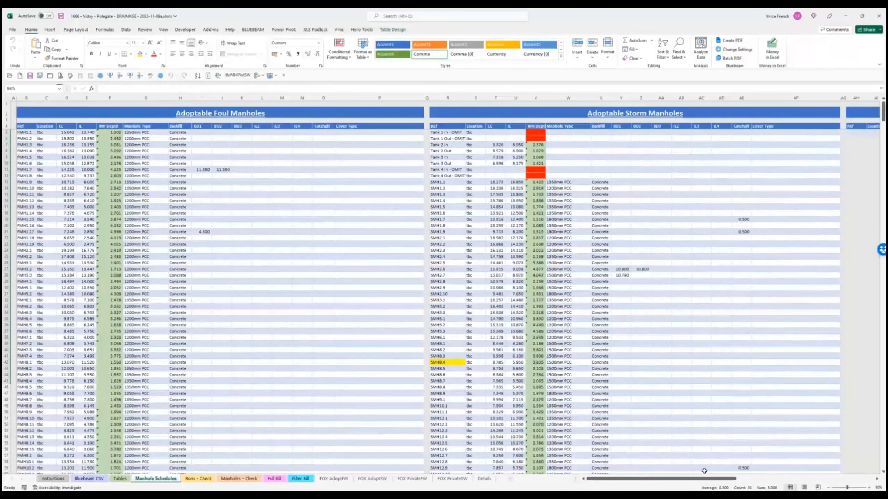
left_click(877, 480)
left_click_drag(878, 482, 878, 483)
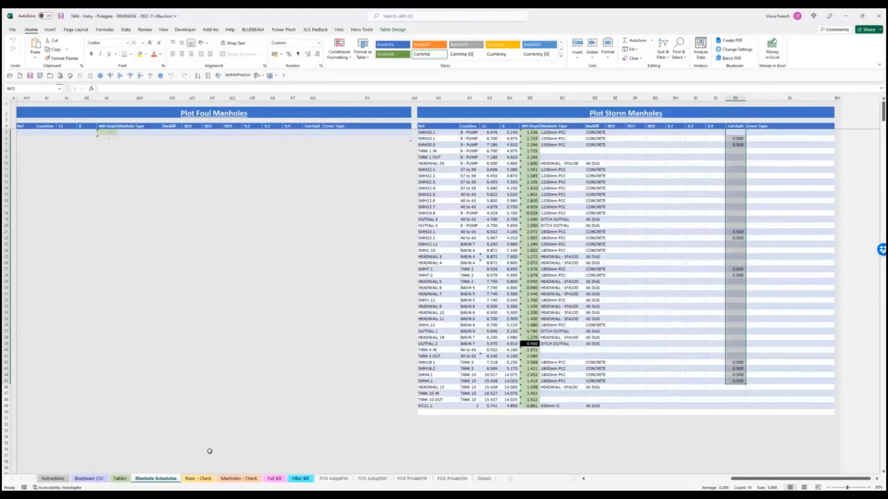
Step: View the pipe runs on the Runs - Check sheet and the source file path and name on the Bluebeam CSV sheet
left_click(198, 479)
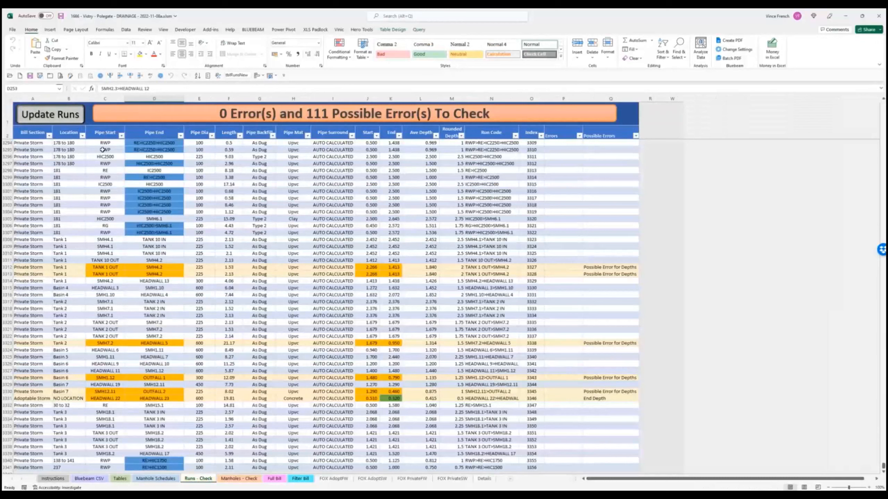
left_click(89, 478)
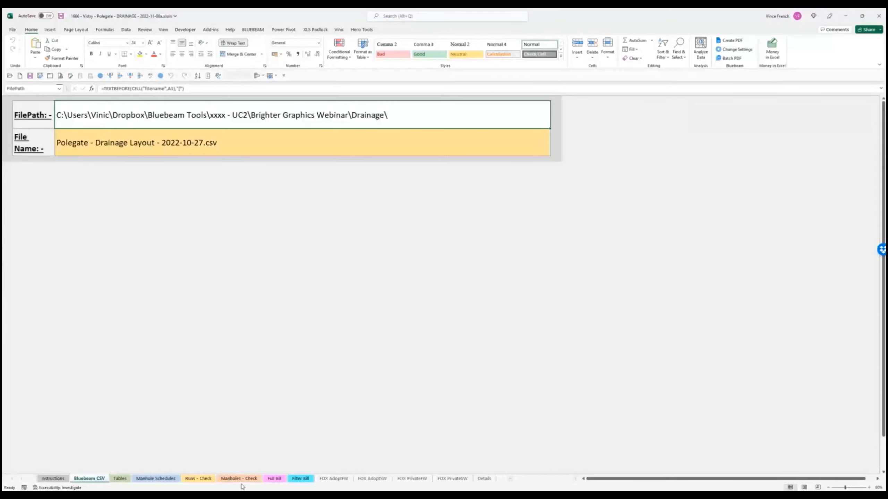
left_click(205, 482)
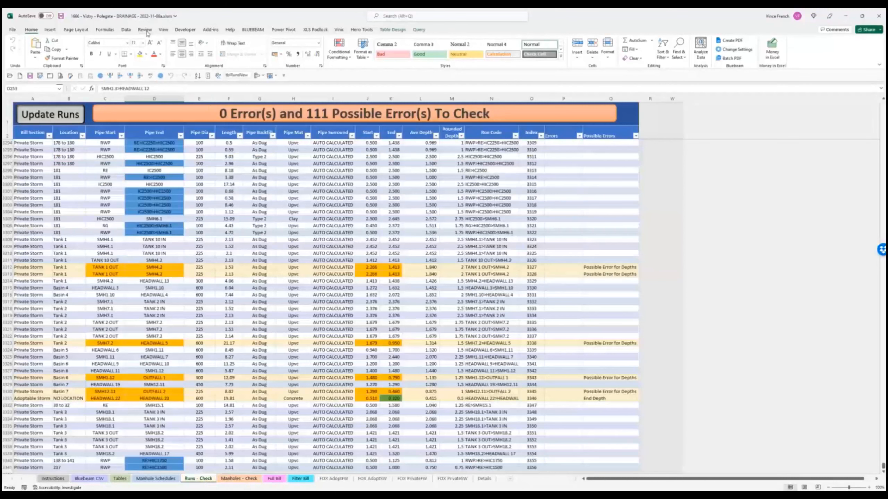
Step: Show the workbook's queries and connections and look over the Summary, Standard Details and Manholes query groups
left_click(128, 34)
left_click(194, 42)
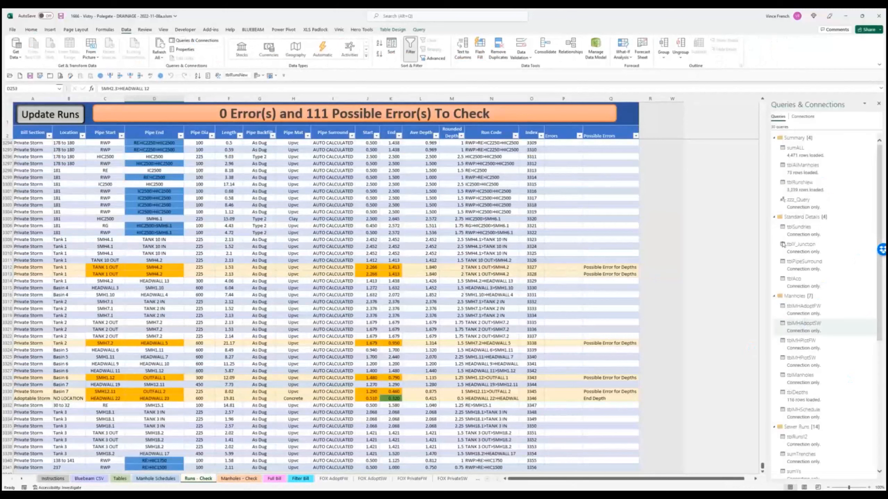
mouse_move(824, 389)
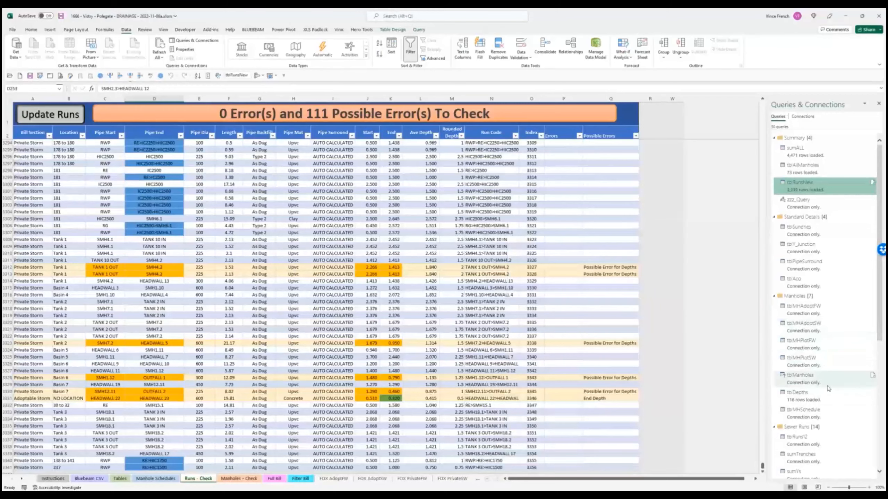
Step: Look through the Sewer Runs and Other Queries groups and preview the tblBluebeamCSV query's columns and data source
scroll(828, 388, "down", 5)
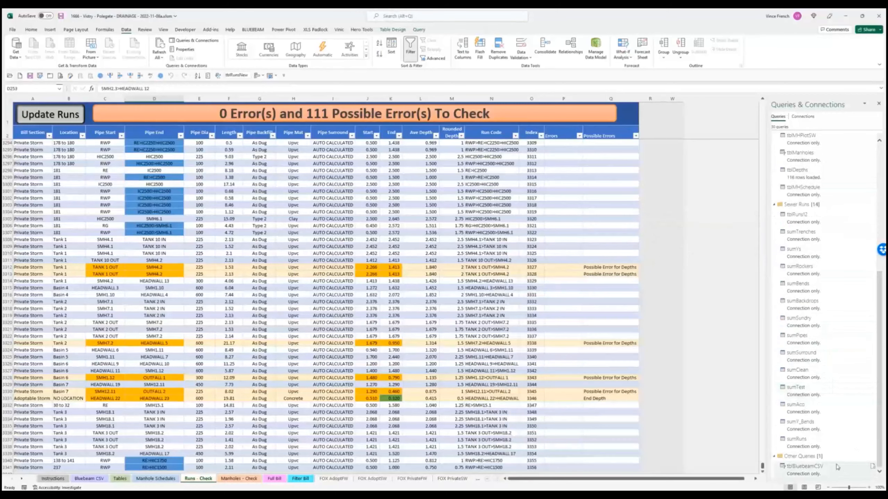
mouse_move(825, 472)
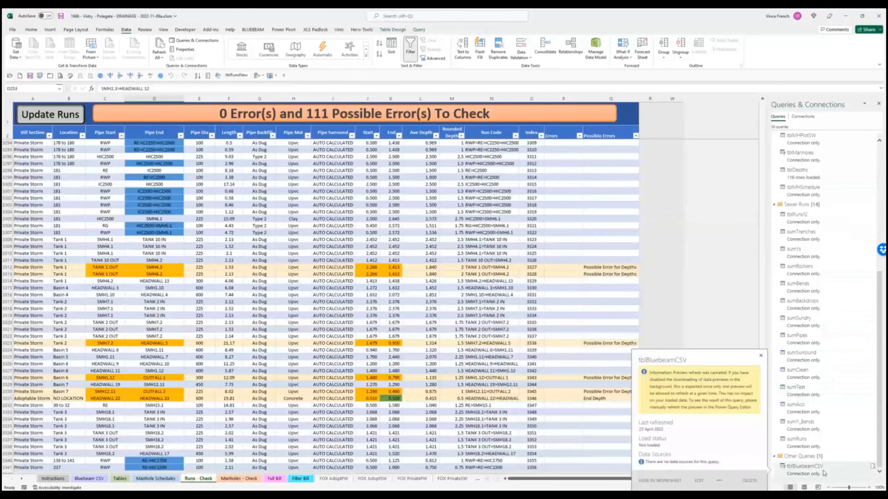
scroll(824, 468, "up", 3)
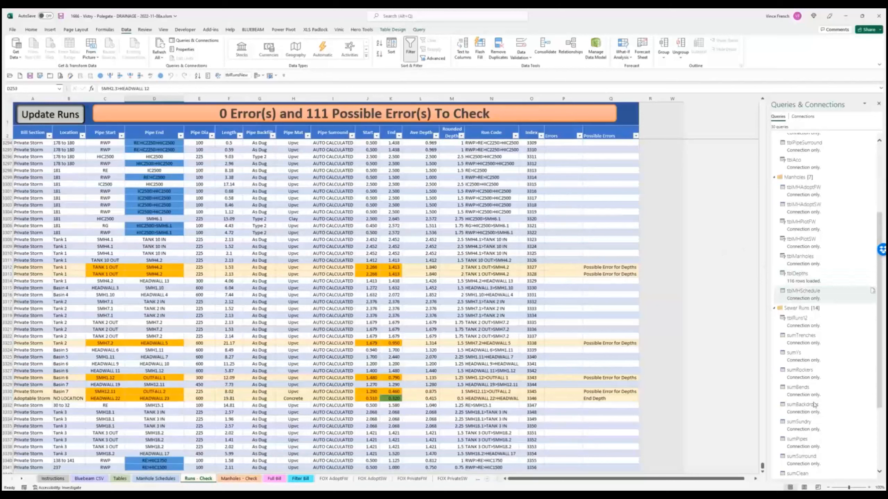
scroll(823, 442, "down", 3)
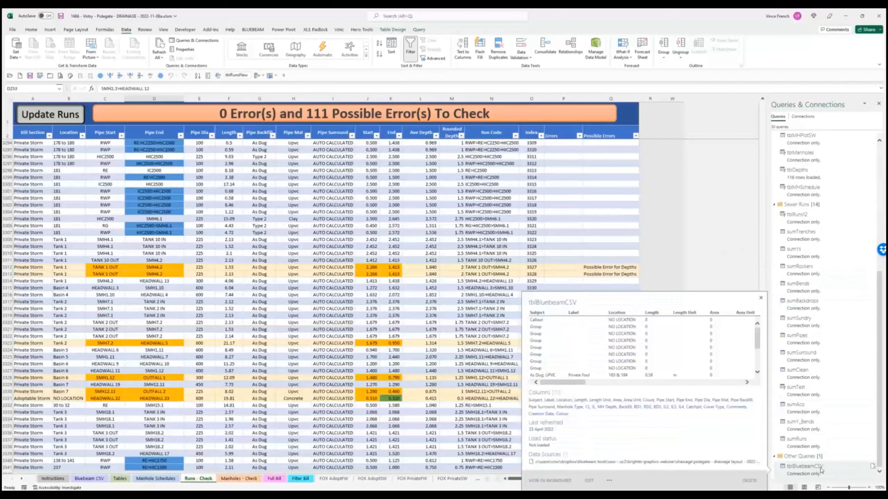
scroll(820, 469, "up", 6)
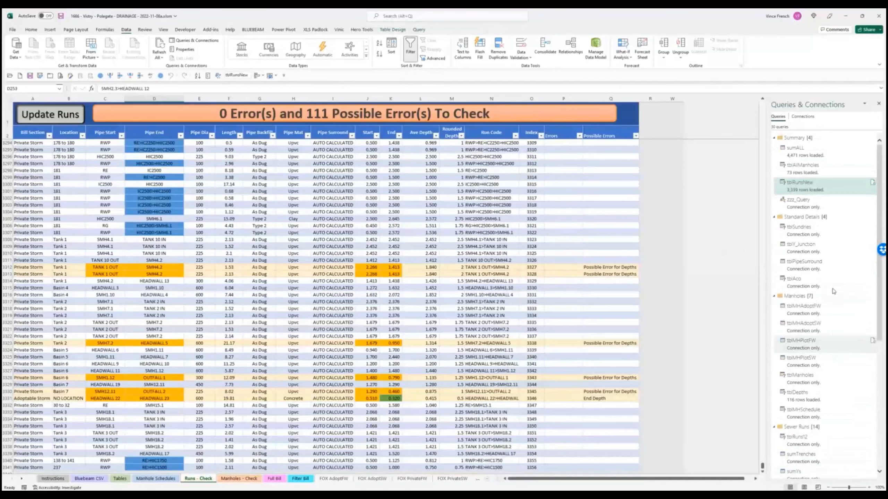
mouse_move(826, 276)
mouse_move(803, 316)
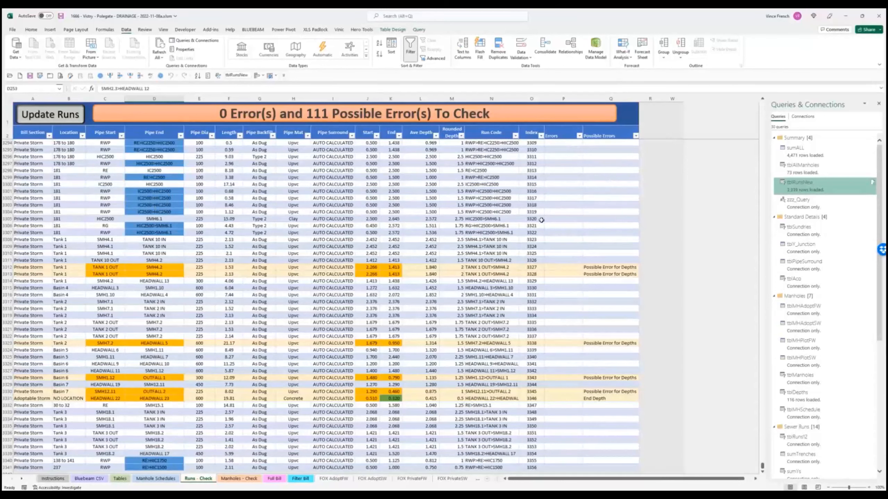
Step: Inspect the highlighted possible depth errors on the Runs - Check sheet, selecting the start depth of the first TANK 1 OUT to SMH4.2 run
scroll(462, 331, "down", 3)
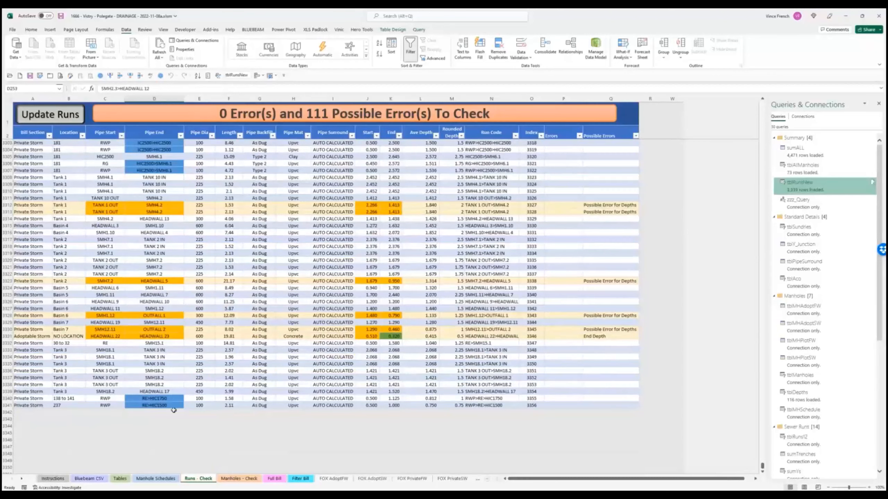
scroll(454, 337, "up", 2)
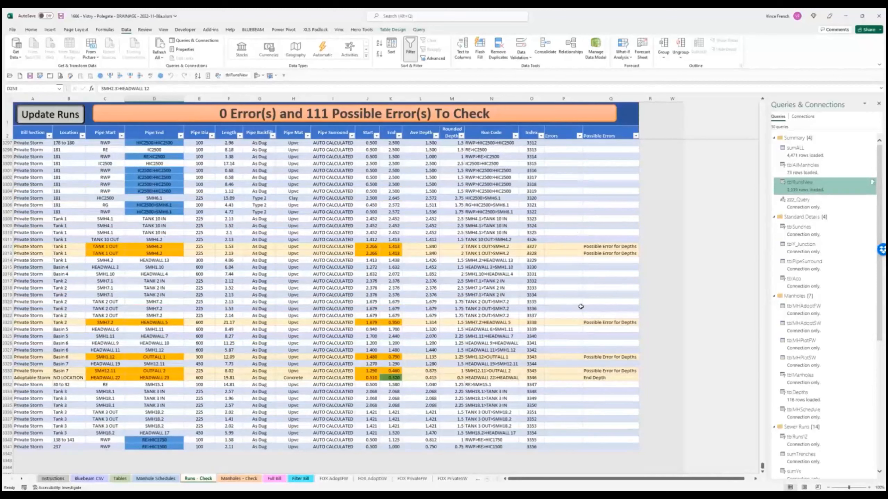
left_click(371, 247)
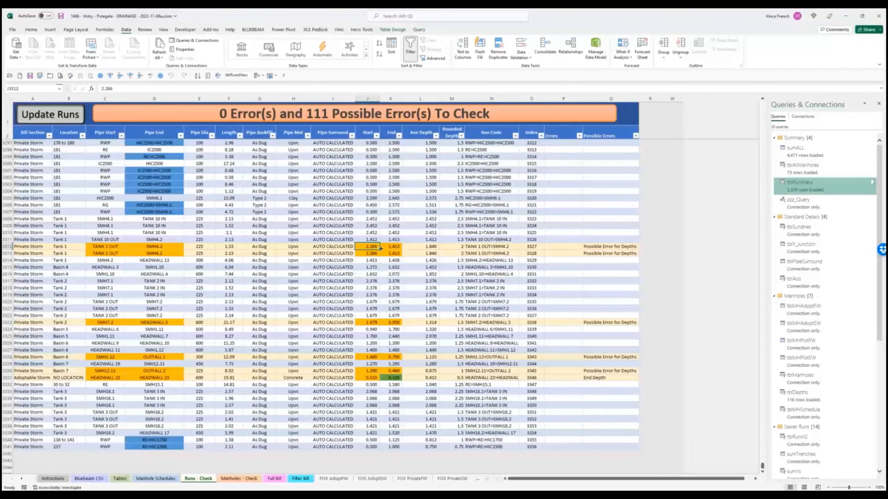
scroll(385, 275, "up", 3)
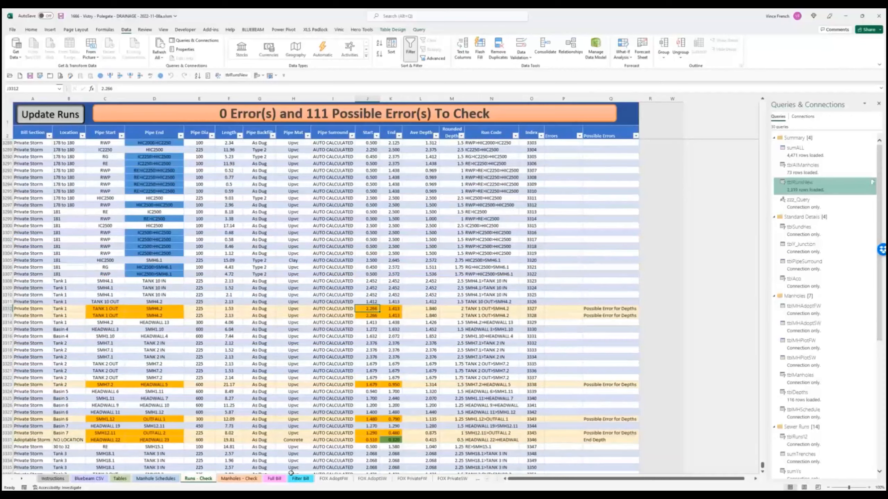
Step: View the Full Bill sheet, glance back at the Tables and Manhole Schedules sheets, and return to the bill
left_click(276, 479)
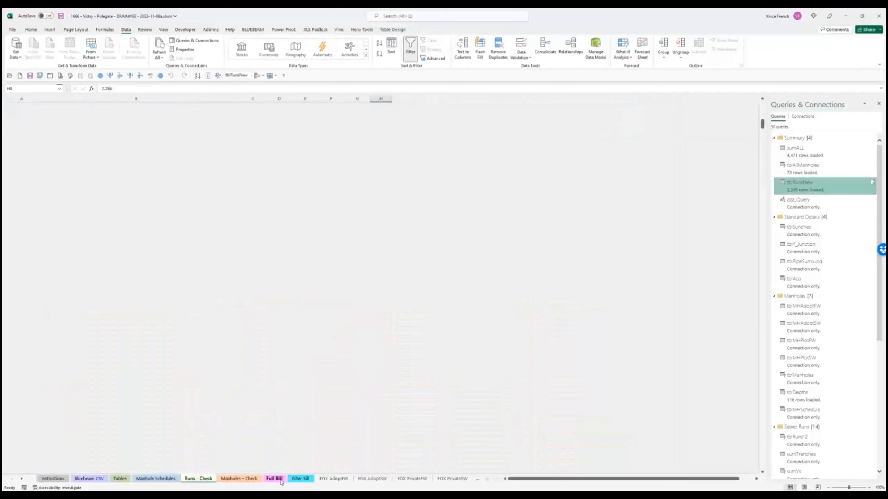
scroll(243, 369, "up", 11)
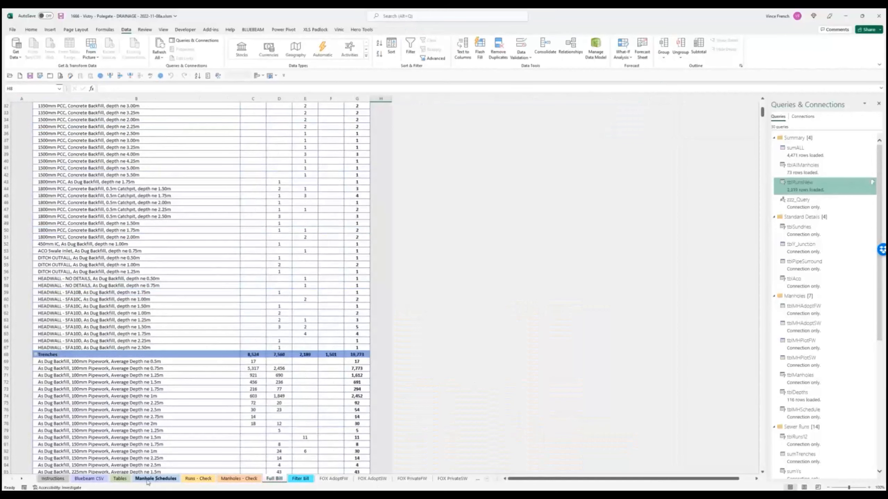
left_click(120, 479)
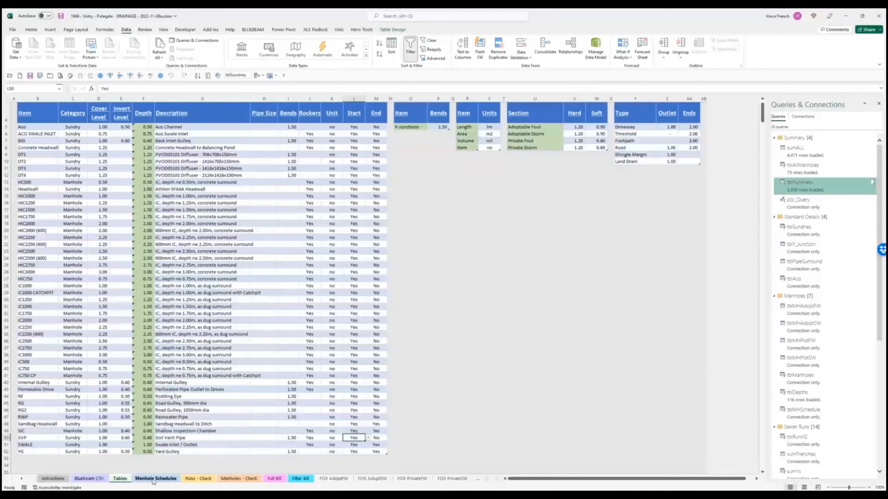
left_click(153, 479)
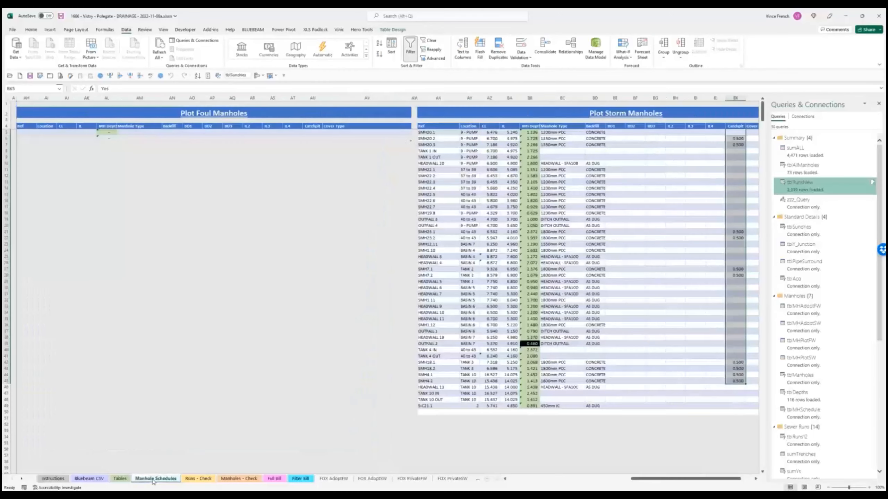
left_click(275, 479)
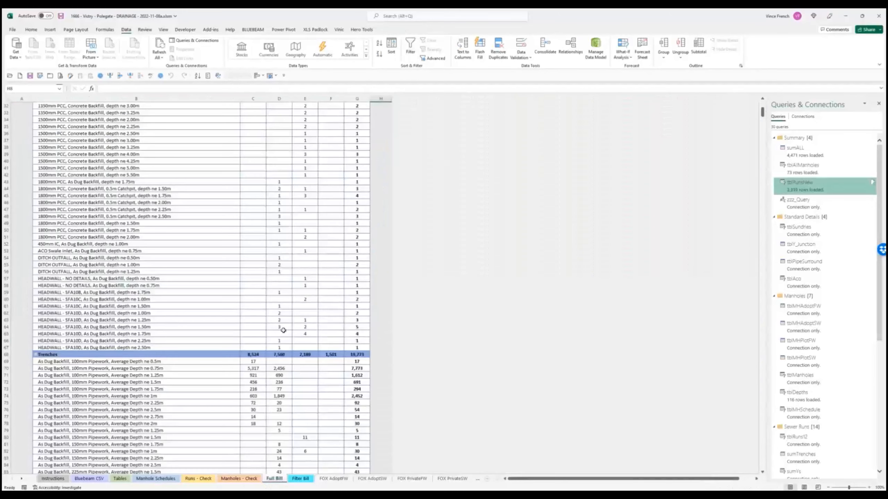
Step: Review the Manholes and Trenches sections of the Full Bill, from the concrete manholes through the Type 2 backfill items
scroll(283, 333, "up", 9)
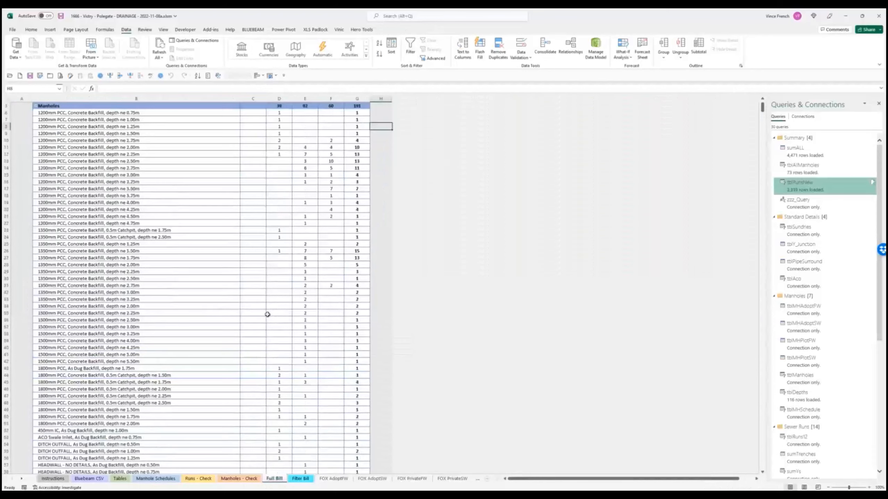
scroll(264, 313, "up", 2)
scroll(191, 301, "down", 14)
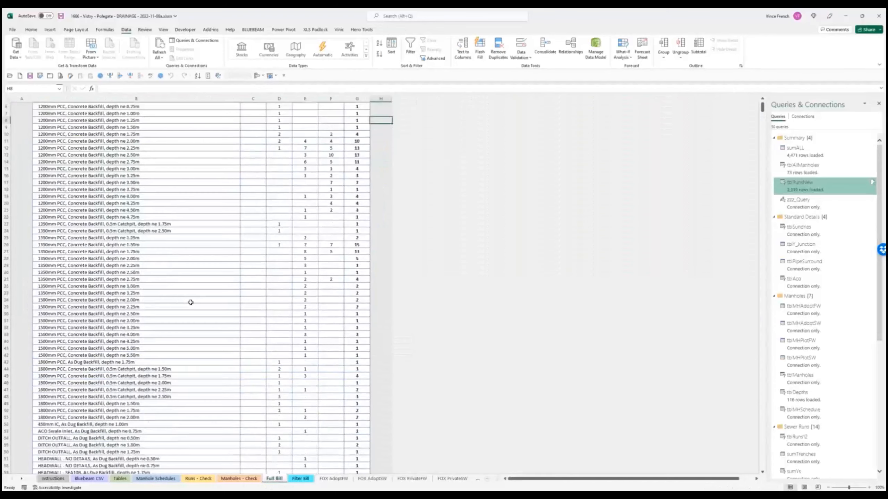
scroll(192, 328, "down", 5)
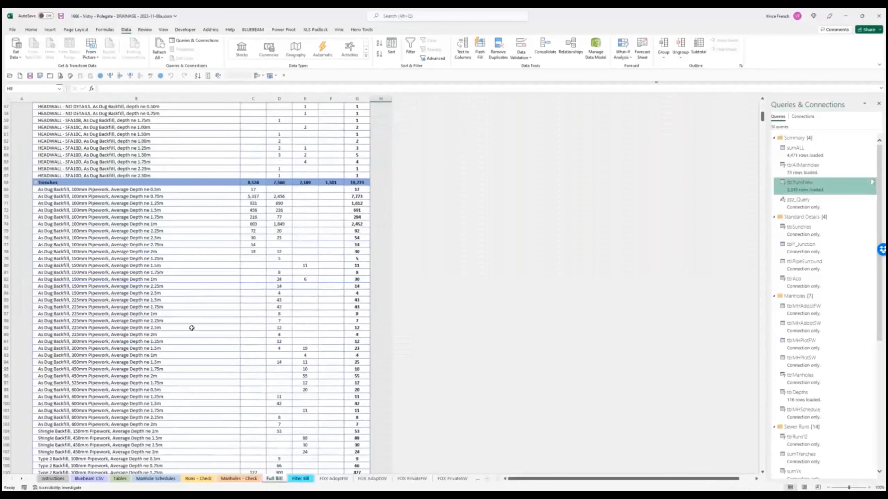
scroll(93, 335, "down", 4)
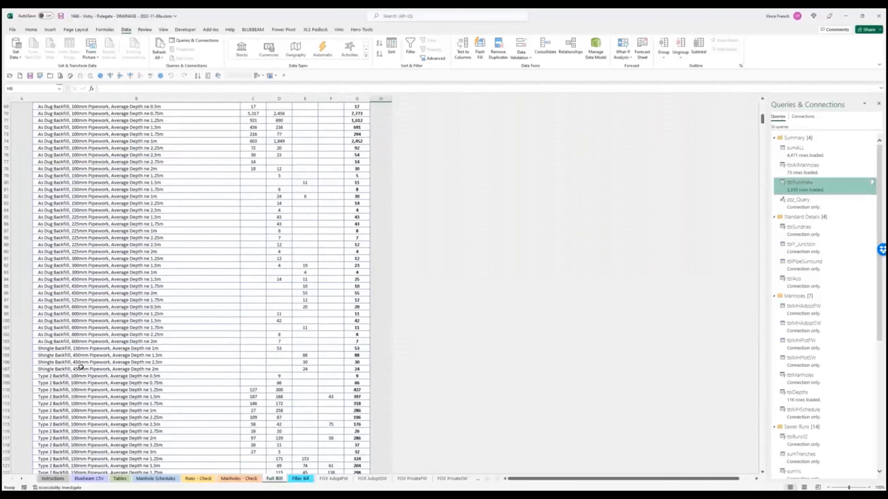
scroll(81, 366, "down", 3)
scroll(80, 367, "down", 7)
scroll(81, 363, "down", 13)
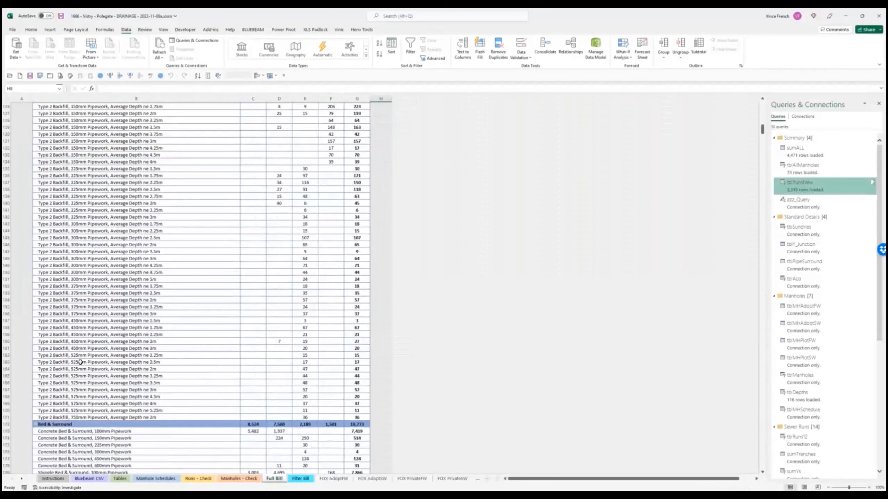
Step: Review the Full Bill sections from Bed & Surround and Pipework through rocker pipes and bends to Y-Junctions
scroll(81, 362, "down", 3)
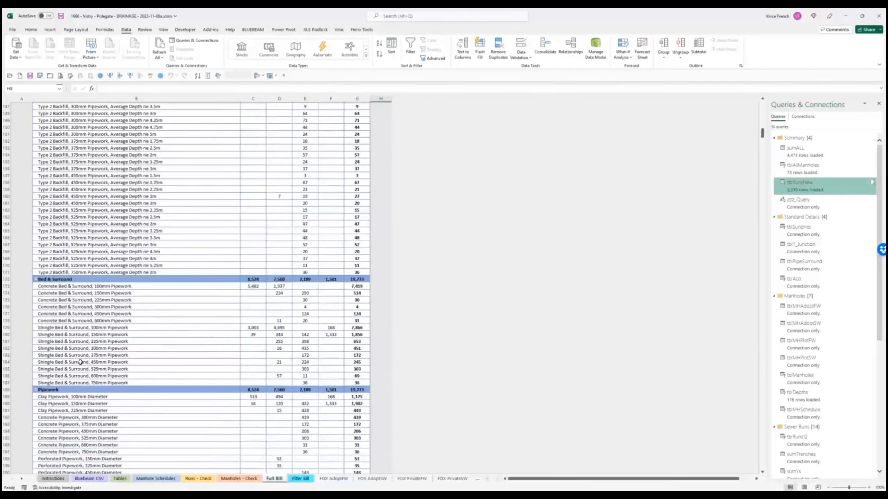
scroll(81, 362, "down", 4)
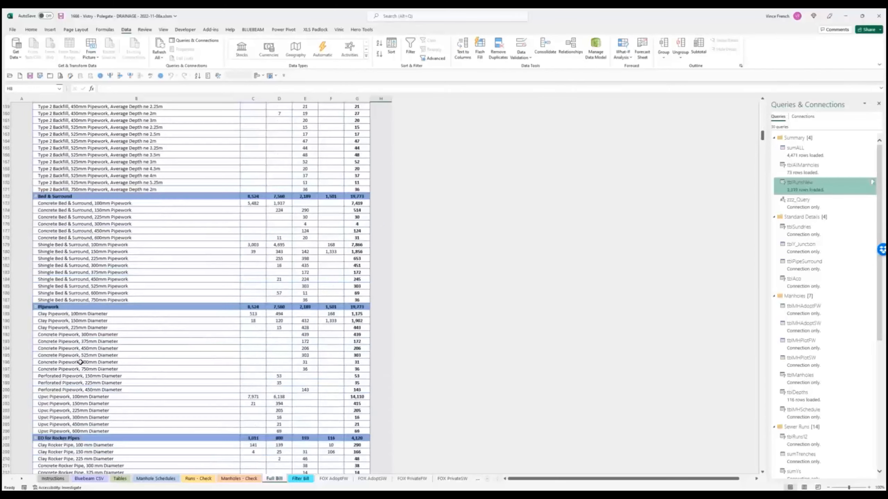
scroll(81, 363, "down", 8)
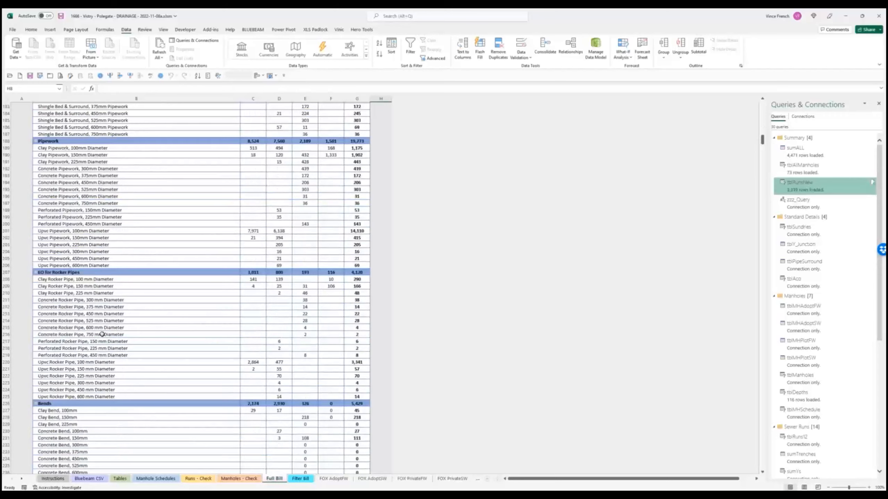
scroll(102, 334, "down", 3)
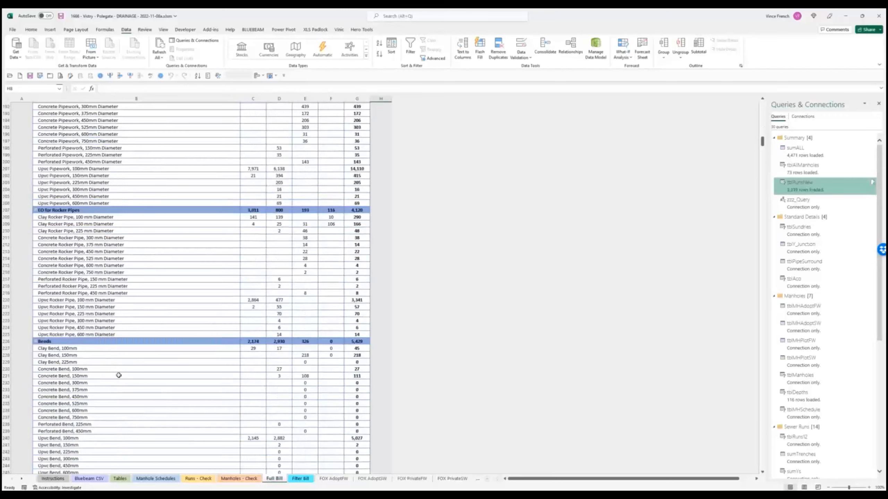
scroll(119, 375, "down", 4)
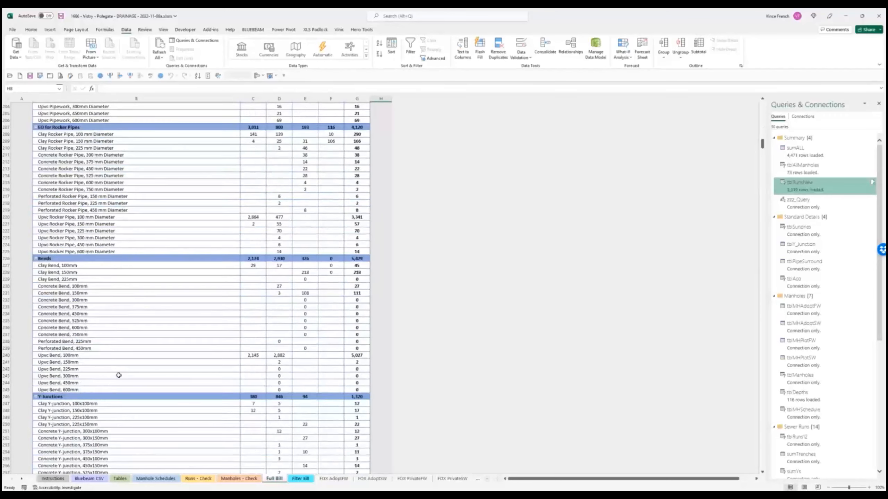
scroll(118, 375, "down", 4)
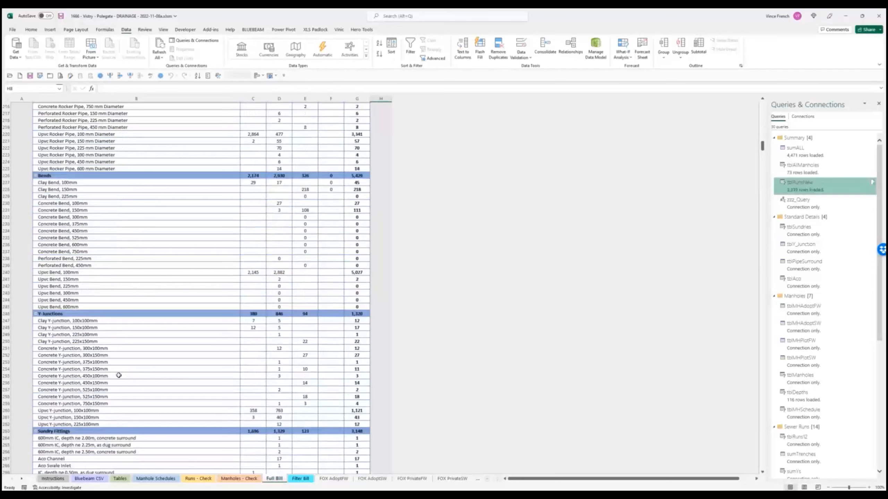
scroll(118, 375, "down", 4)
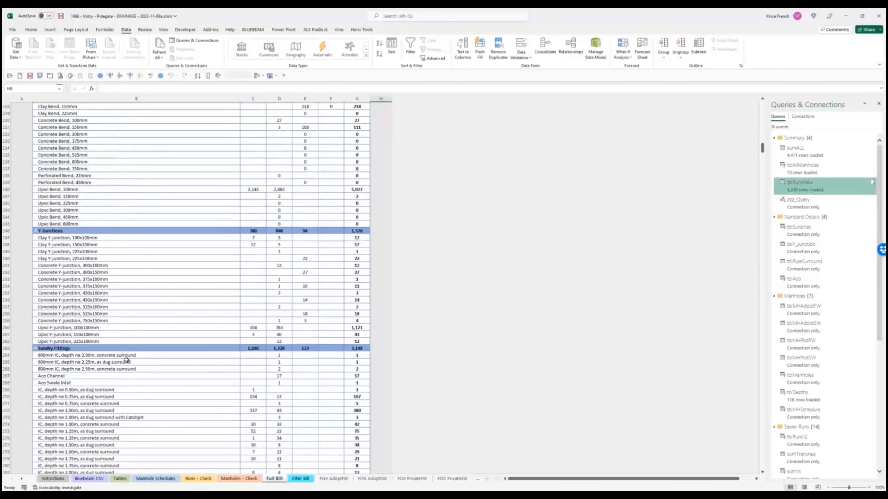
Step: Review the Full Bill sections from Sundry Fittings to Backdrops, selecting the 100mm clay backdrop item with height ne 1.50m
scroll(125, 387, "down", 3)
scroll(125, 388, "down", 4)
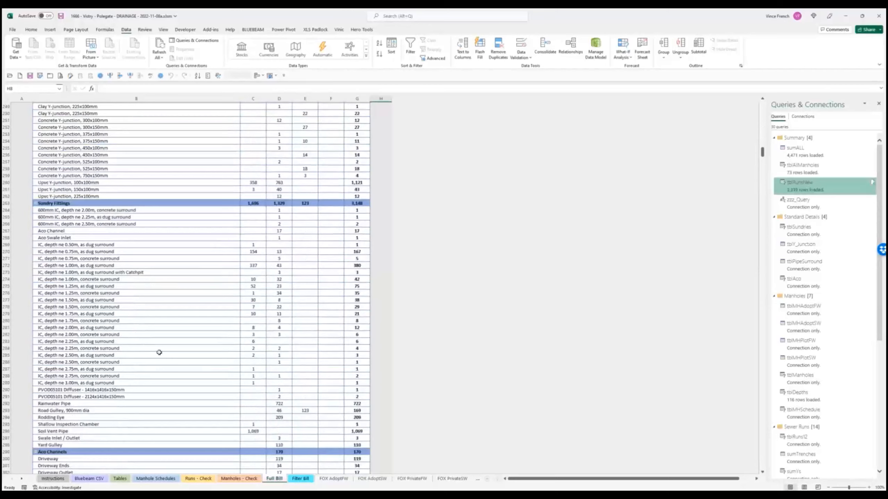
scroll(160, 353, "down", 6)
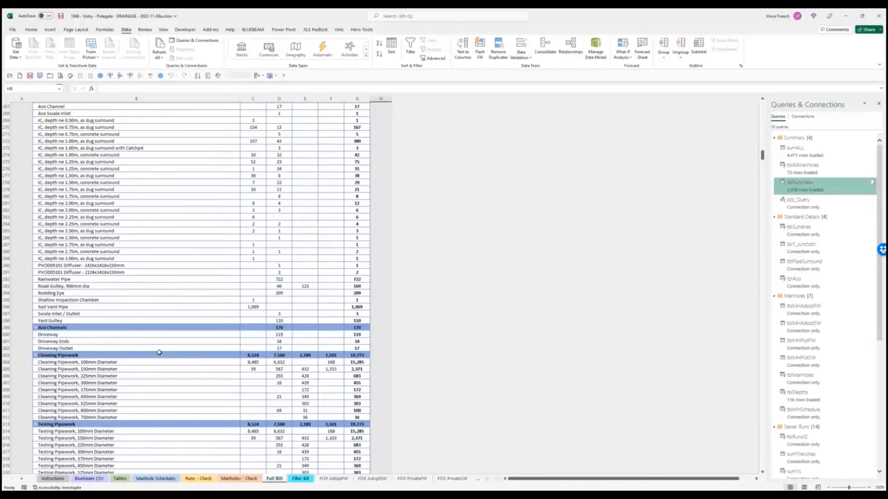
scroll(159, 352, "down", 7)
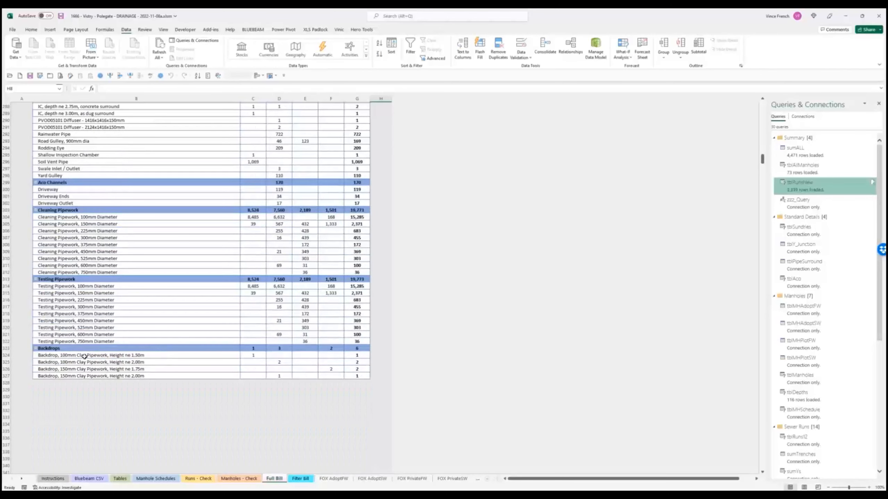
left_click(98, 357)
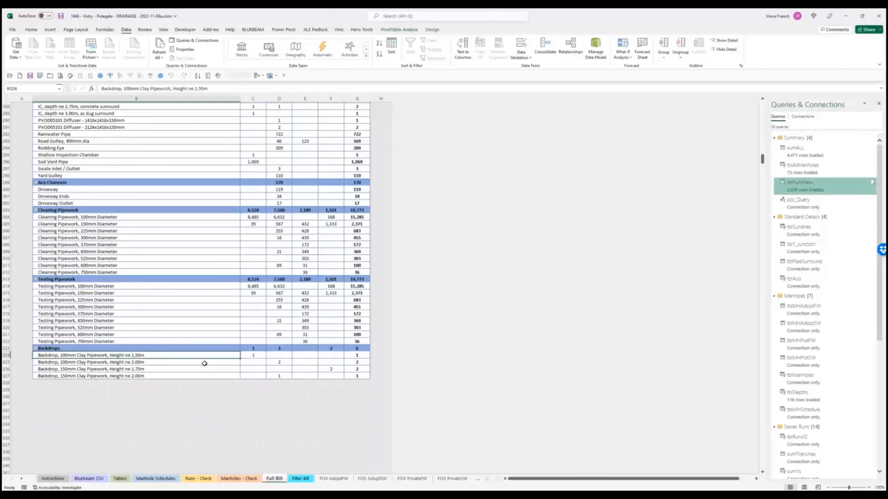
scroll(203, 378, "up", 15)
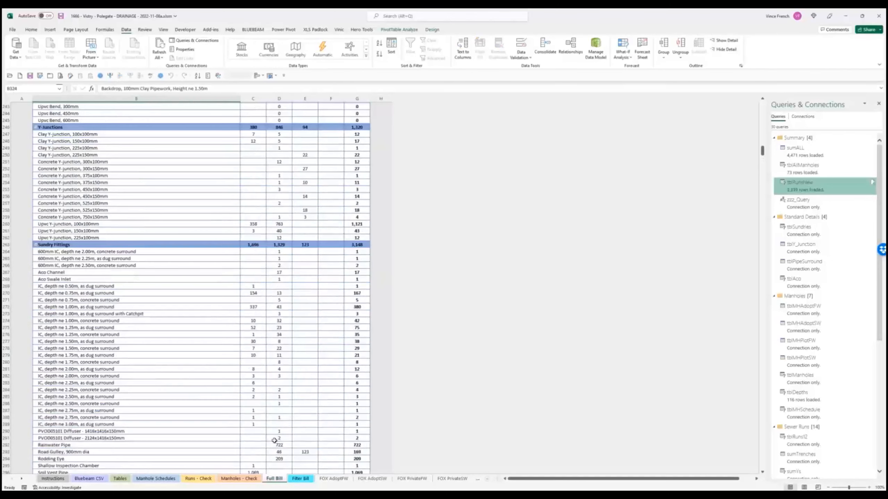
Step: On the Filter Bill sheet, filter the bill of quantities to the Private Storm section
left_click(301, 478)
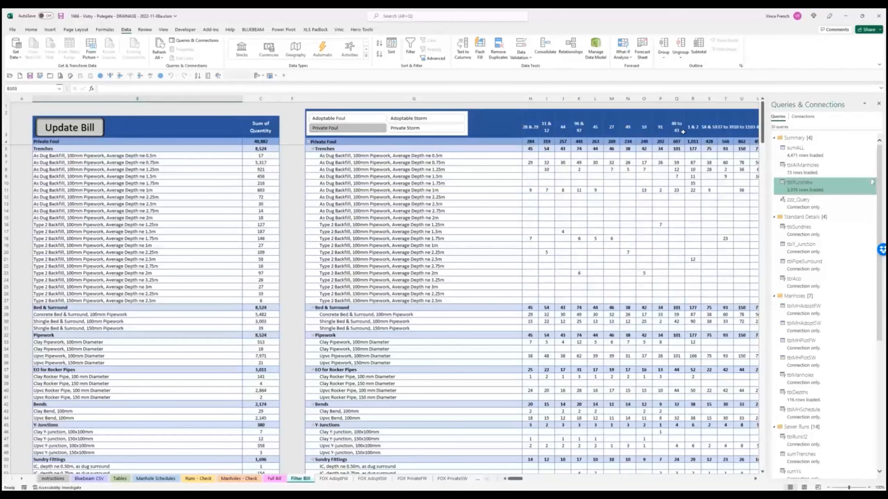
mouse_move(534, 218)
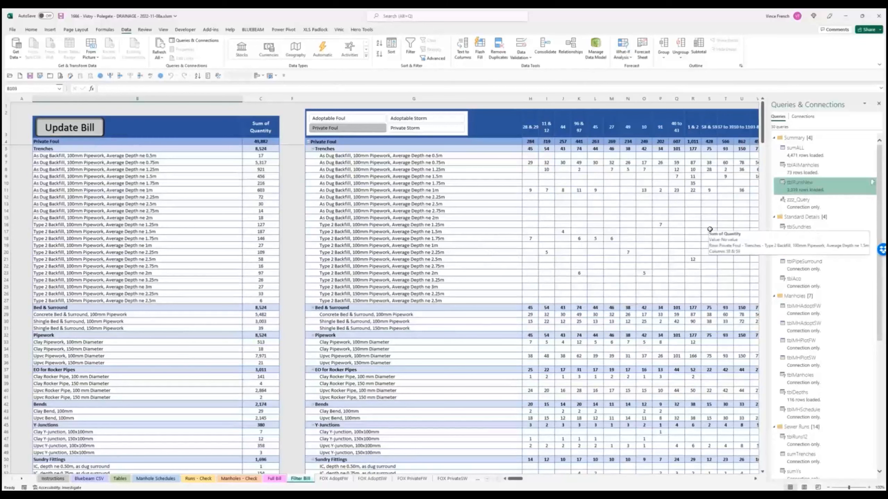
left_click(431, 130)
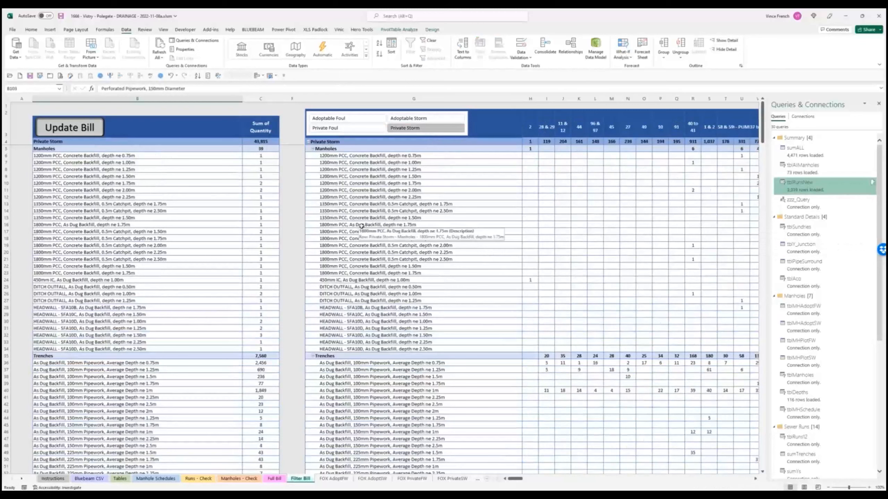
Step: Filter the bill to Private Foul and Private Storm together and review the combined sections down to the trench items
left_click(362, 130)
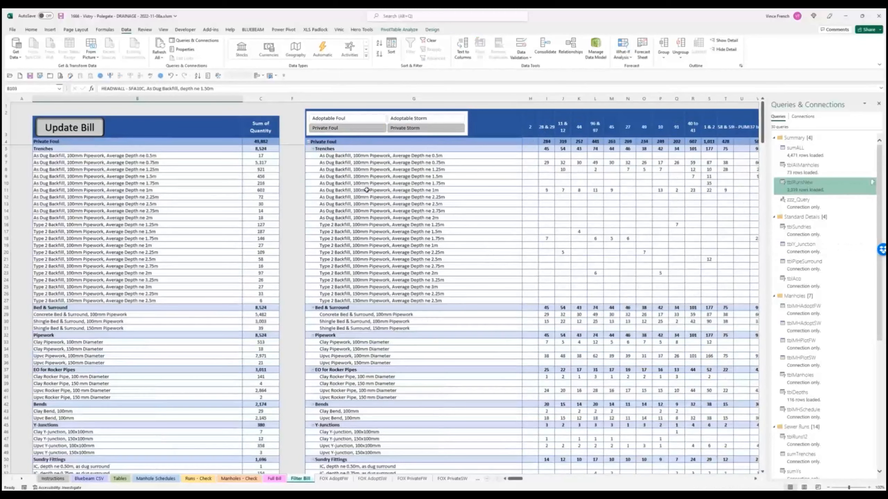
scroll(220, 297, "down", 17)
scroll(227, 315, "down", 14)
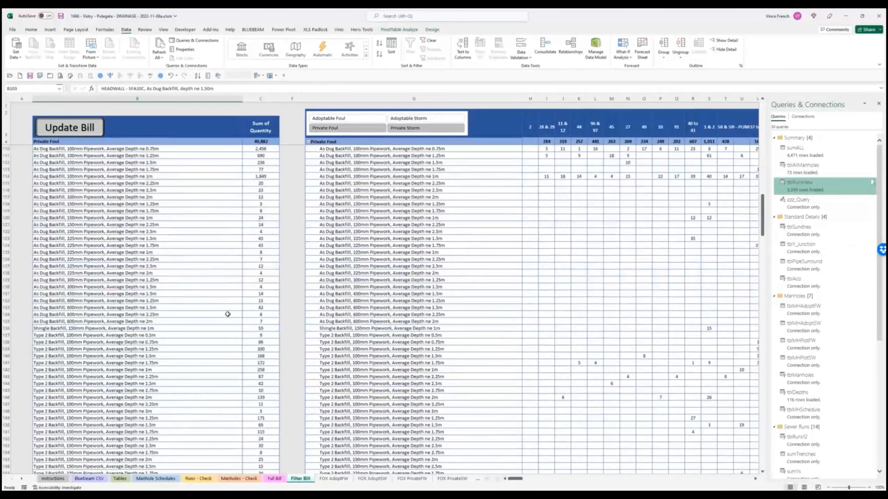
Step: Filter the bill to the Adoptable Storm section and review its items back up to the first manhole
left_click(409, 118)
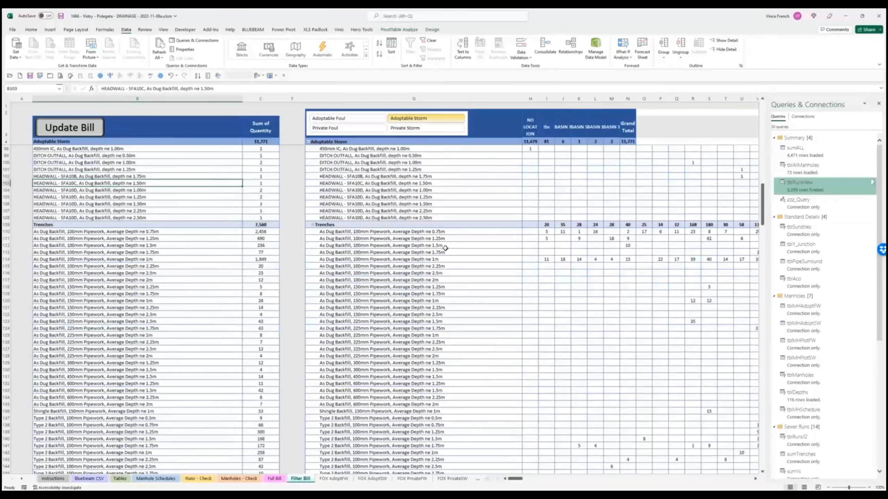
scroll(438, 260, "up", 1)
scroll(500, 268, "up", 9)
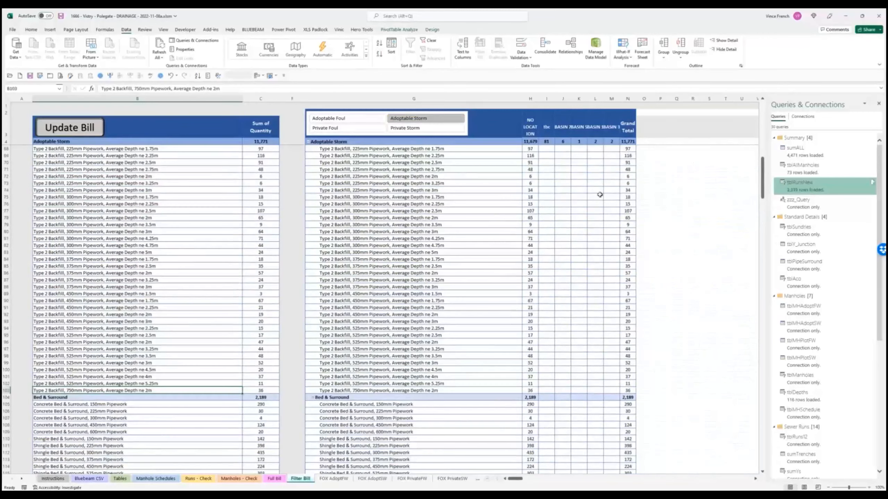
scroll(499, 256, "up", 20)
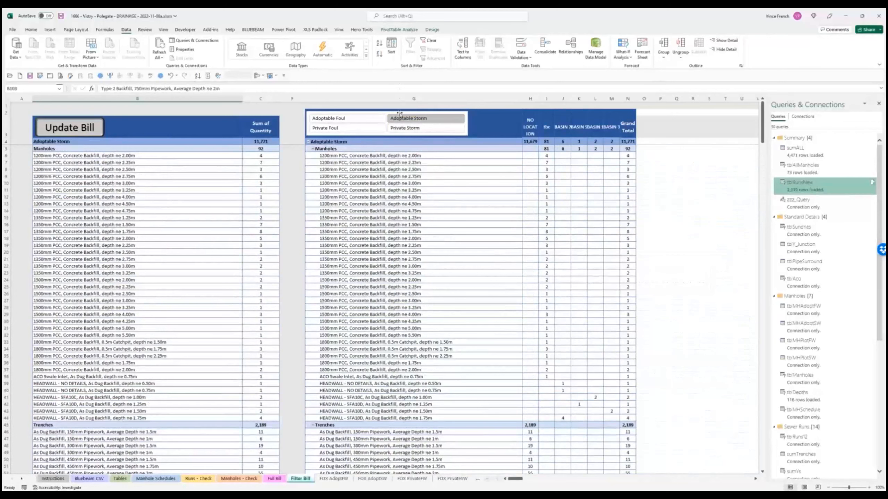
Step: Compare the Private Storm filter with Adoptable Storm, reviewing the Adoptable Storm items from Manholes through Trenches, Bed & Surround and Pipework
left_click(409, 128)
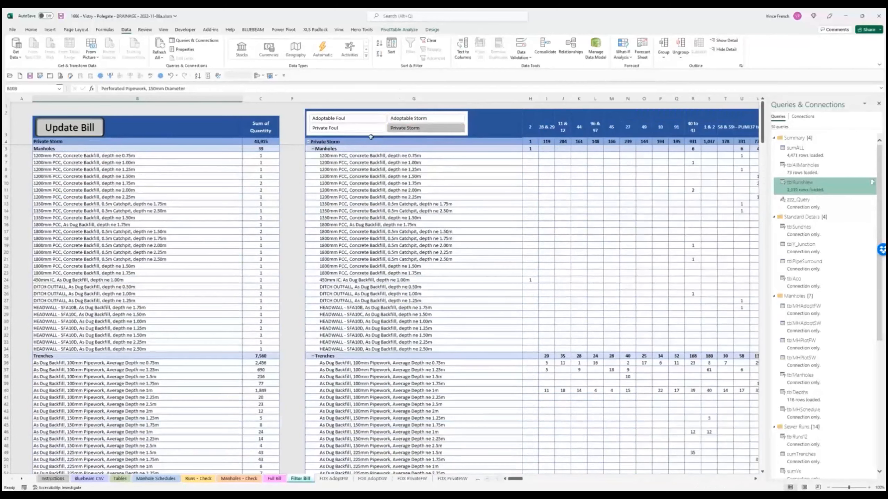
left_click(409, 118)
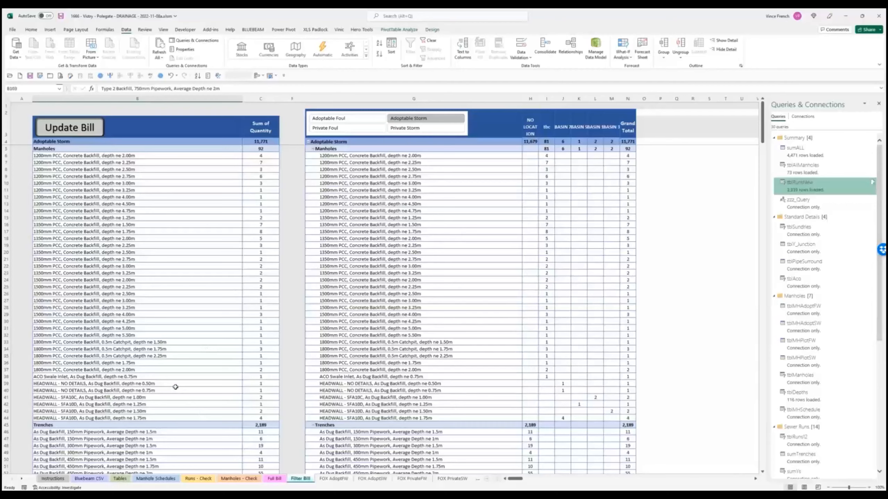
scroll(175, 387, "down", 2)
scroll(175, 387, "down", 13)
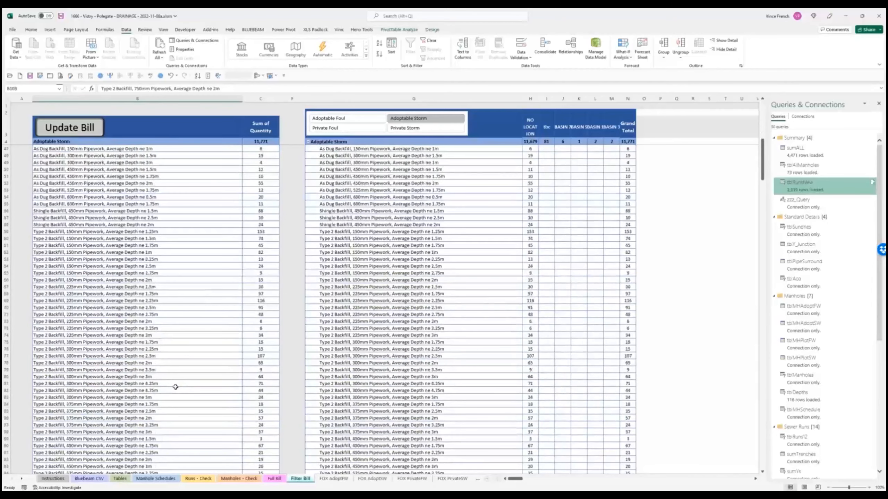
scroll(176, 387, "down", 3)
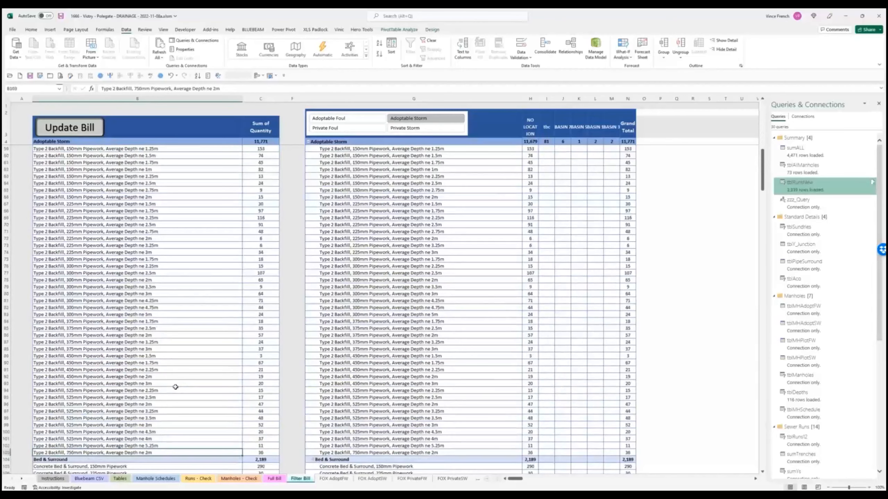
scroll(175, 387, "up", 1)
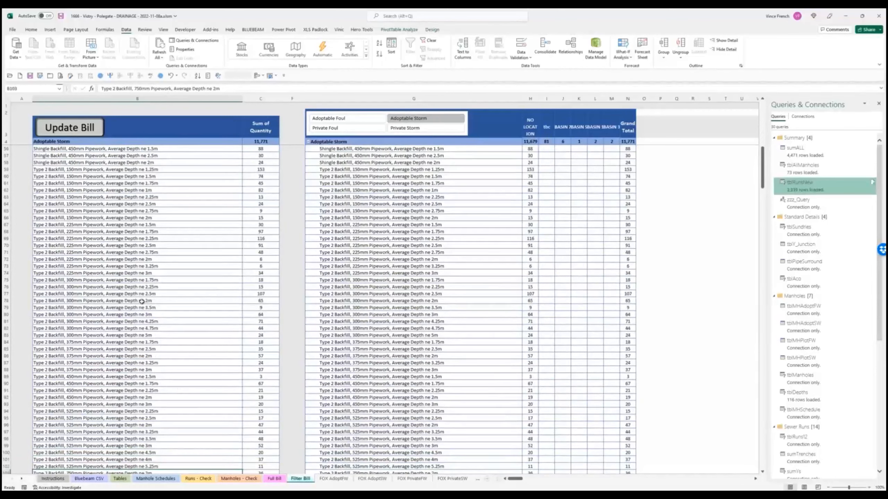
scroll(137, 285, "up", 1)
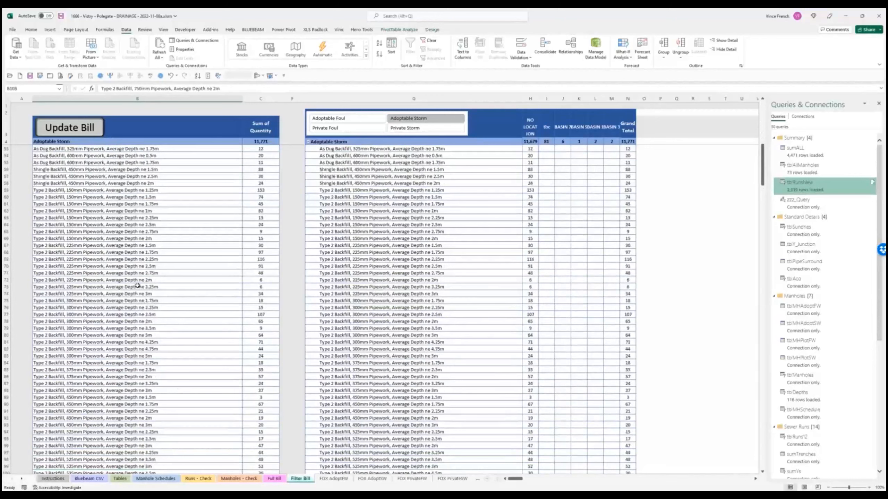
scroll(137, 285, "down", 11)
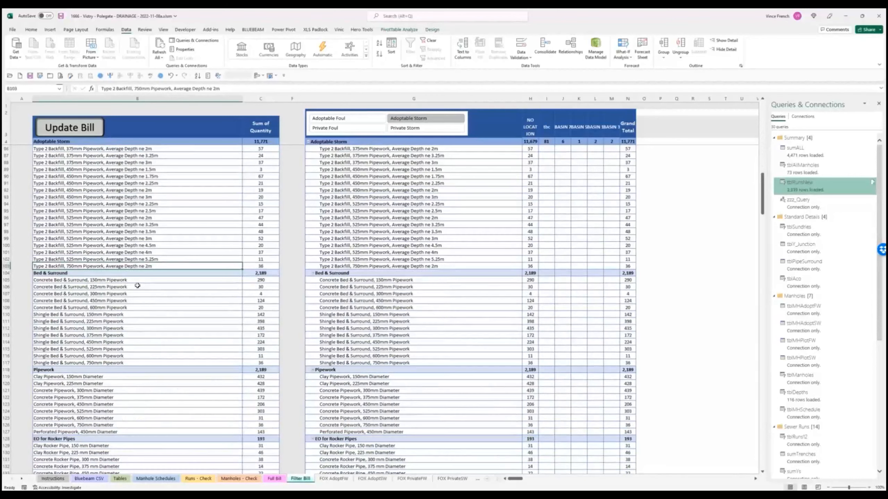
scroll(174, 329, "up", 3)
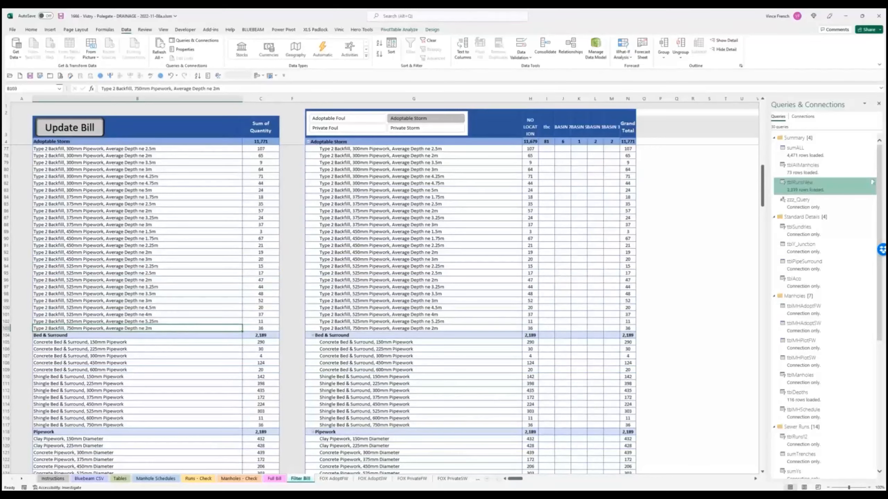
Step: Switch to Bluebeam Revu and select the 375mm SWS storm run between SMH19.1 and SMH19.2 on the drainage layout
mouse_move(364, 495)
left_click(365, 469)
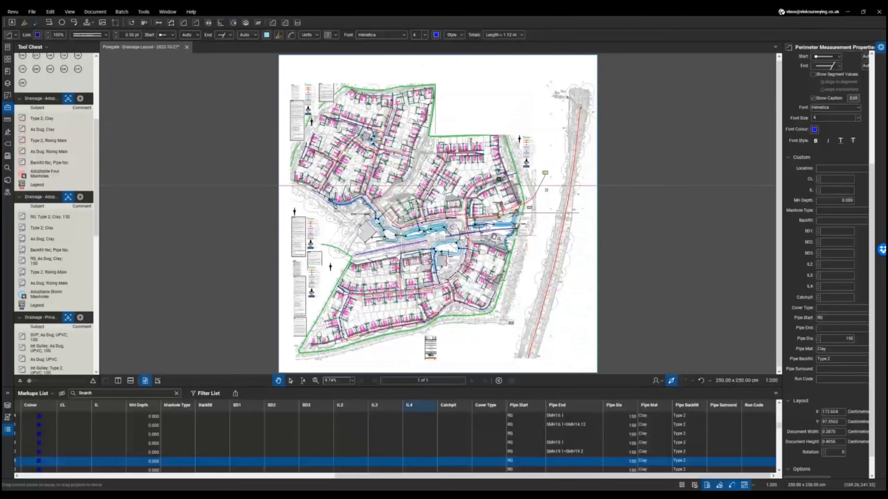
scroll(479, 242, "up", 4)
scroll(478, 242, "up", 6)
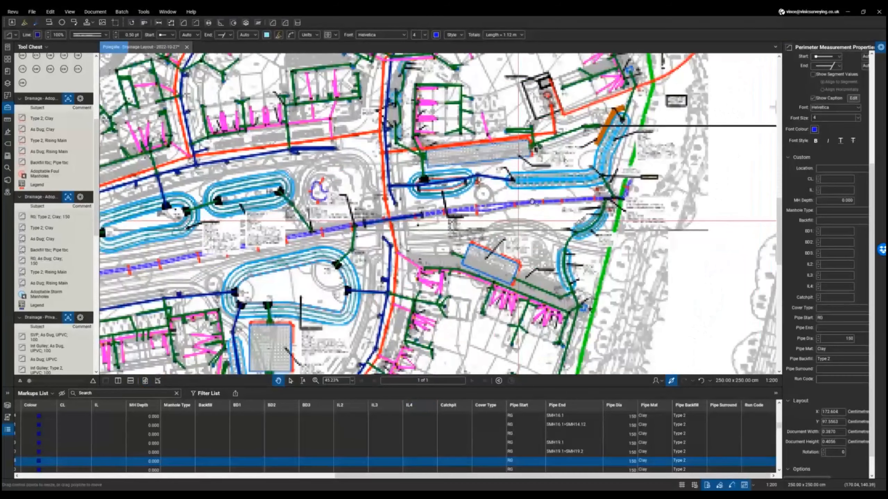
scroll(427, 170, "down", 2)
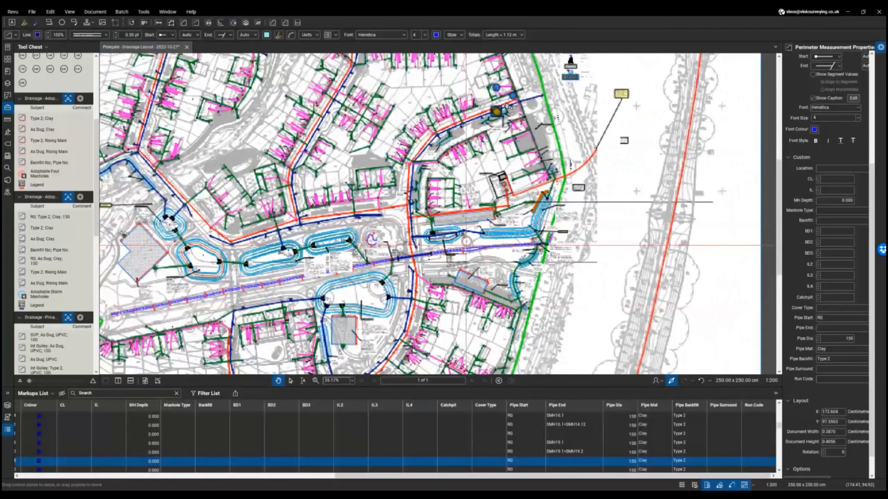
scroll(507, 109, "up", 8)
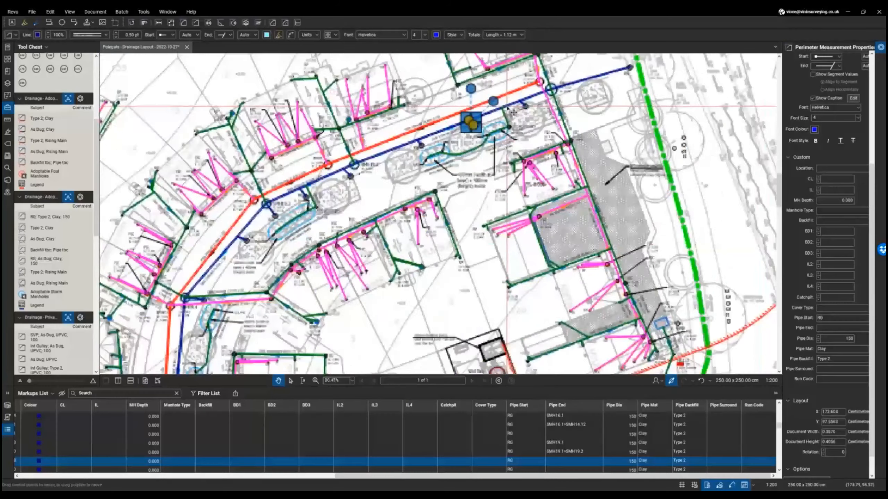
scroll(393, 158, "up", 2)
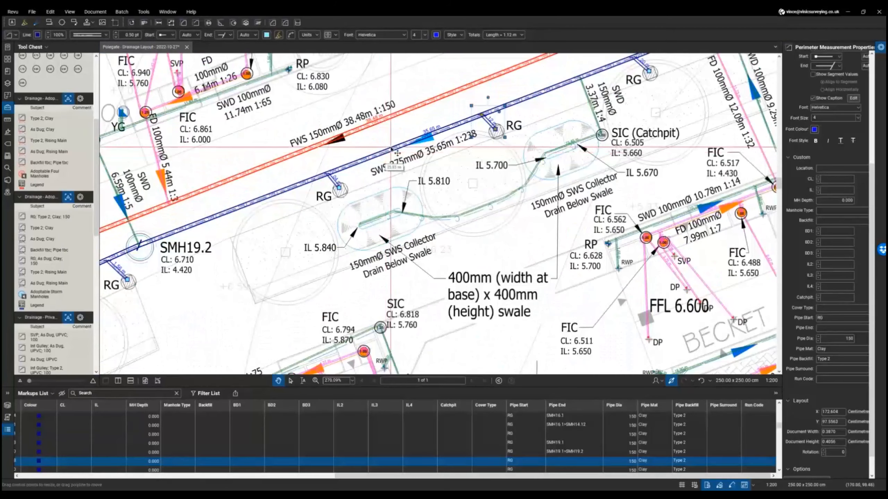
left_click(397, 153)
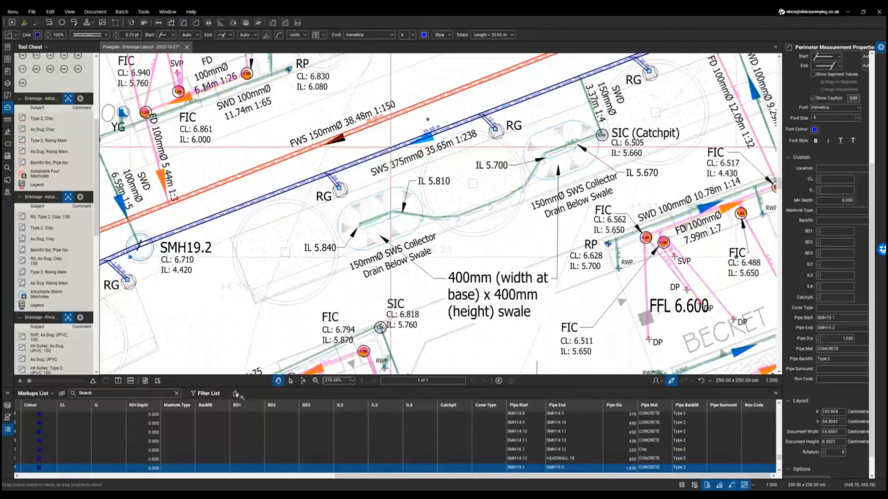
Step: Export the markups list as a CSV summary named Polegate - Drainage Layout - 2022-10-27, overwriting the existing file
left_click(235, 394)
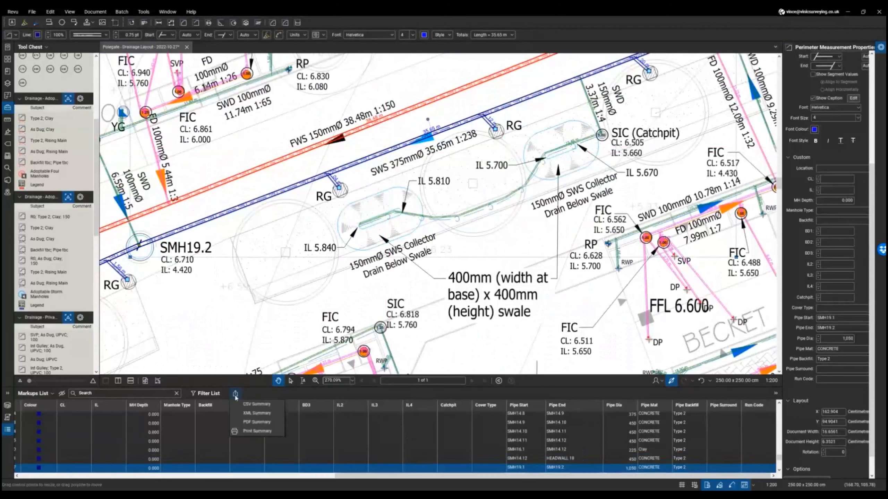
left_click(254, 406)
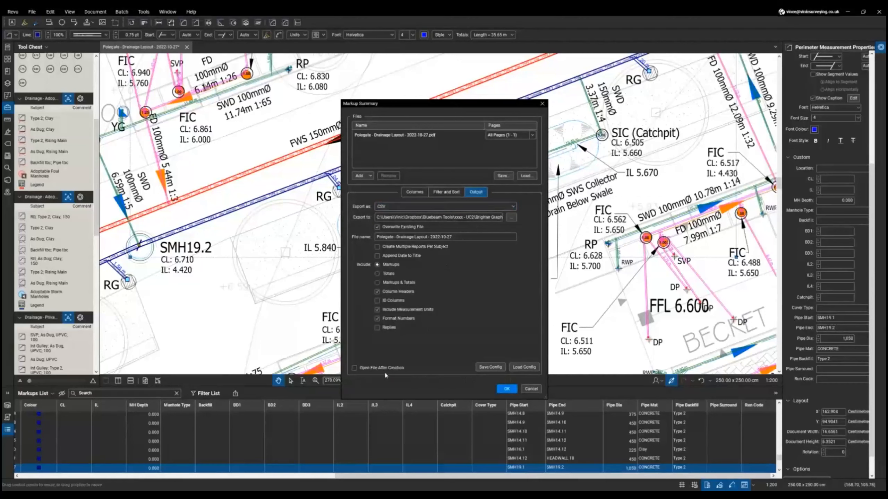
left_click(512, 389)
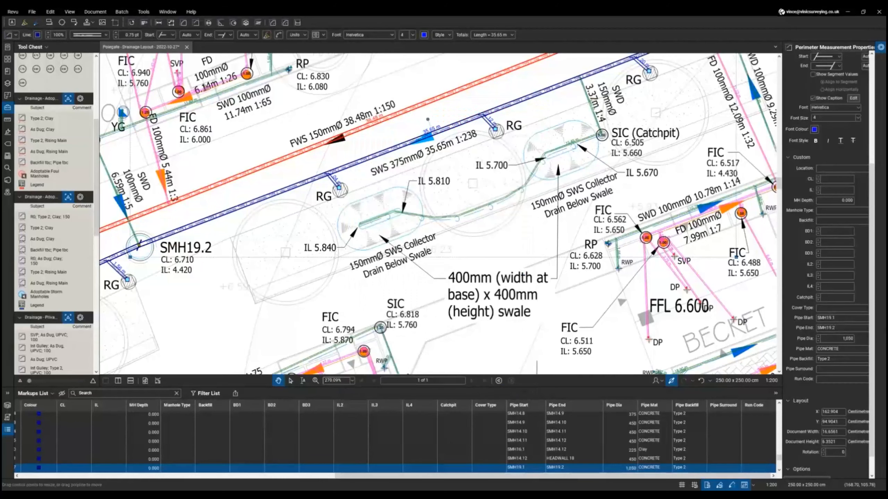
Step: Switch to the Excel workbook and update the bill on the Filter Bill sheet from the exported markups
key("alt+Tab")
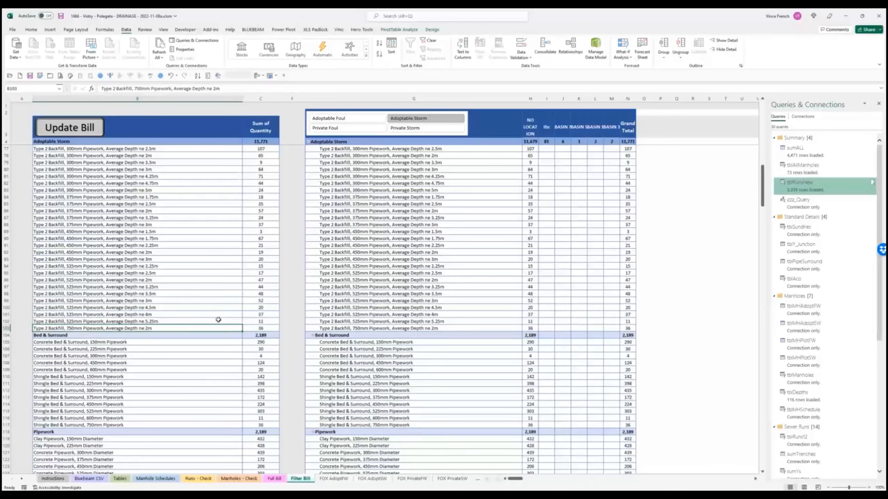
scroll(218, 319, "down", 1)
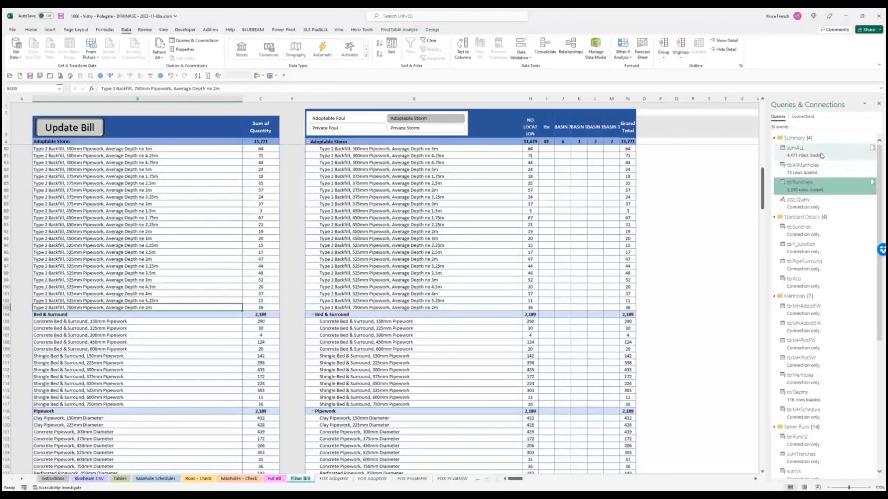
left_click(80, 125)
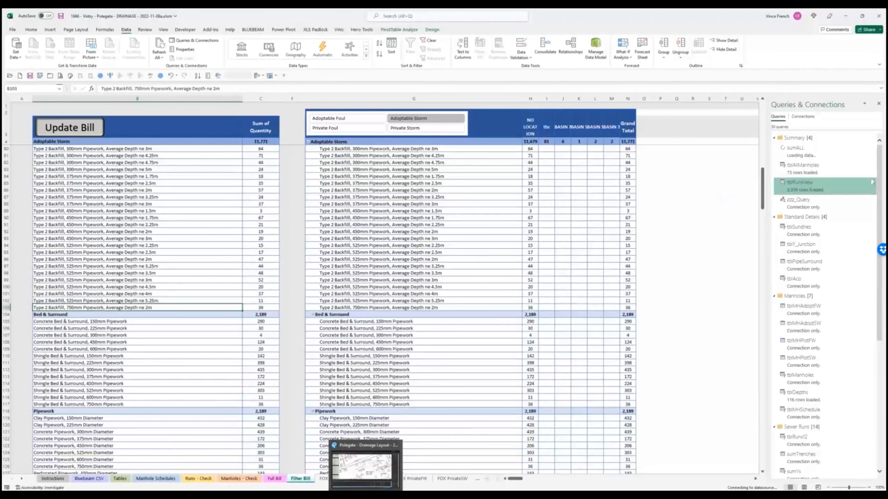
Step: Switch to Bluebeam Revu and examine the 100mm FD foul run labelled 8.18m beside FMH7.2 on the drainage layout
left_click(364, 465)
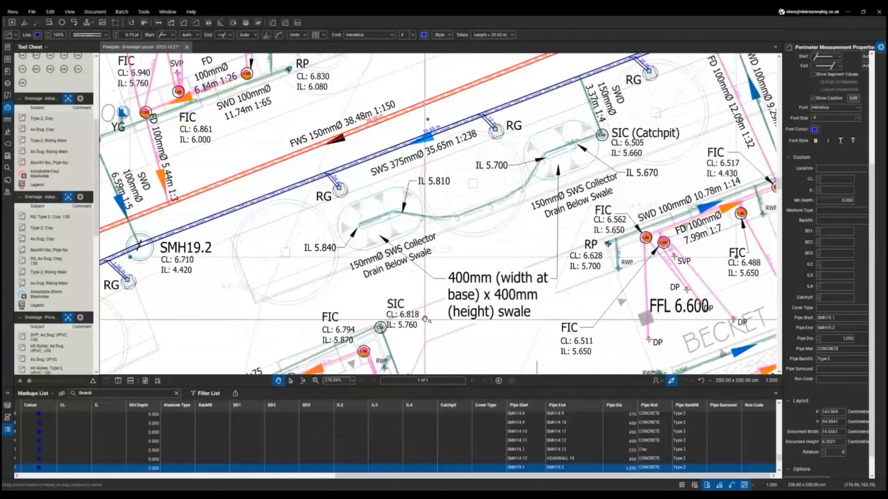
scroll(441, 309, "down", 6)
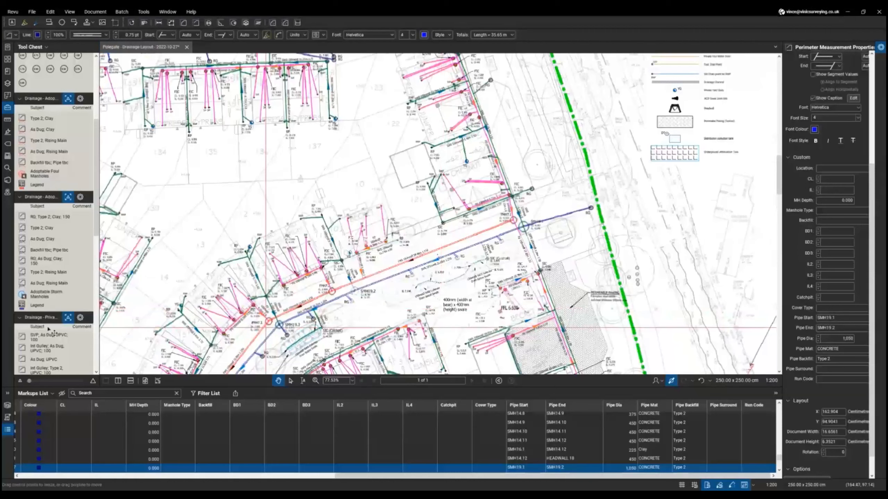
scroll(62, 285, "down", 5)
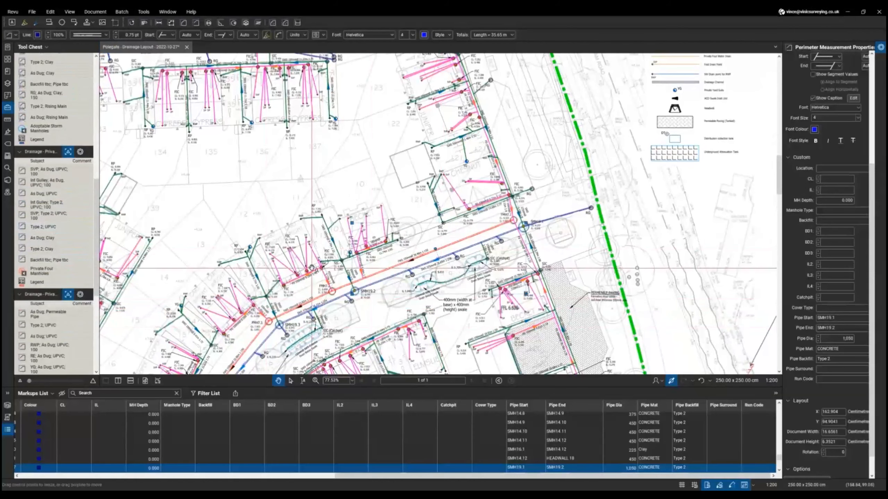
scroll(293, 282, "up", 7)
scroll(297, 276, "up", 4)
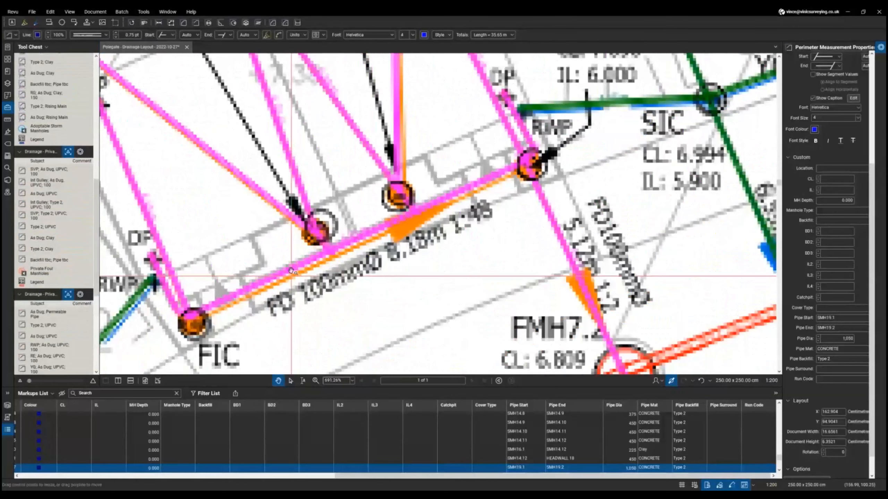
scroll(292, 276, "up", 4)
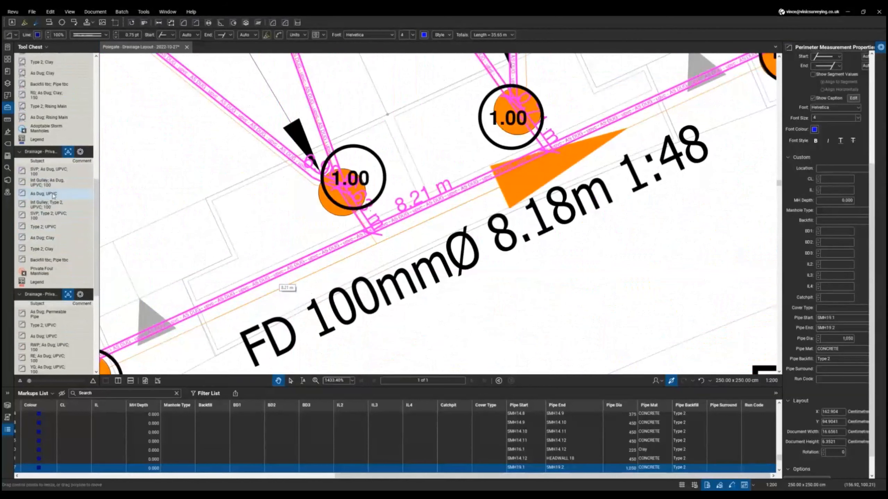
Step: Compare the Pipe Dia property of the private foul and private storm As Dug, UPVC tools, finishing on the private foul tool
left_click(53, 195)
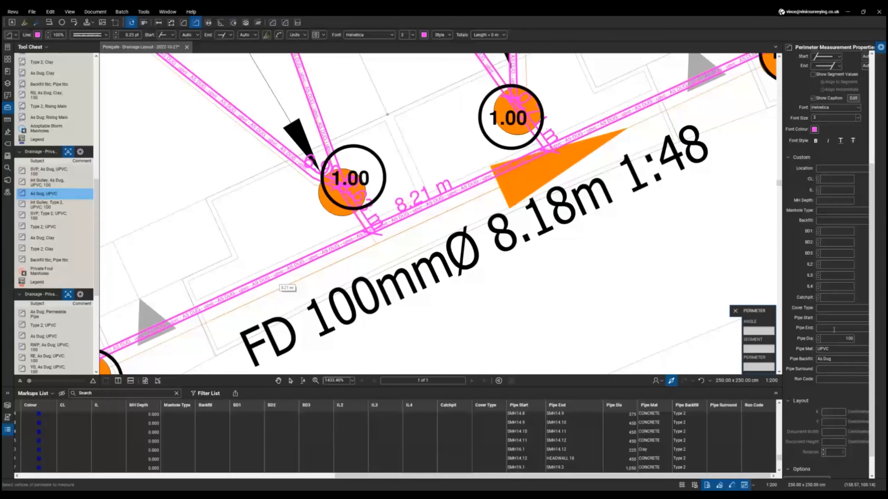
double_click(852, 339)
scroll(591, 445, "down", 5)
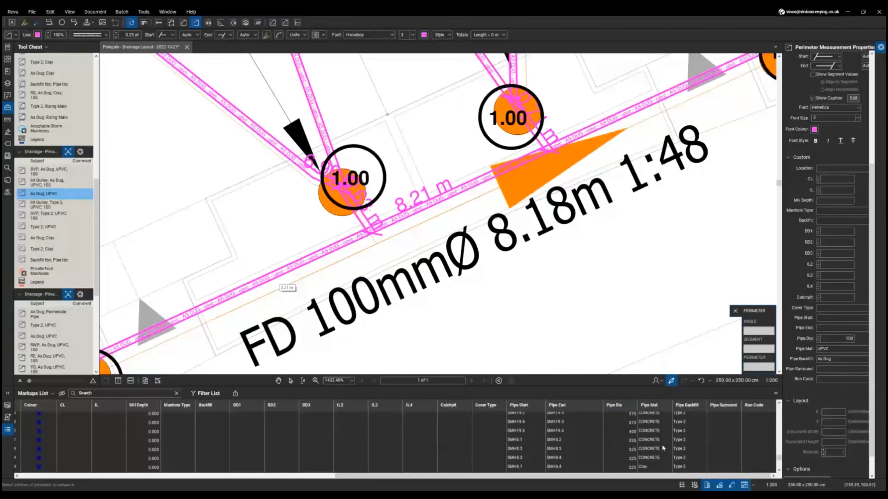
left_click(851, 338)
left_click(57, 337)
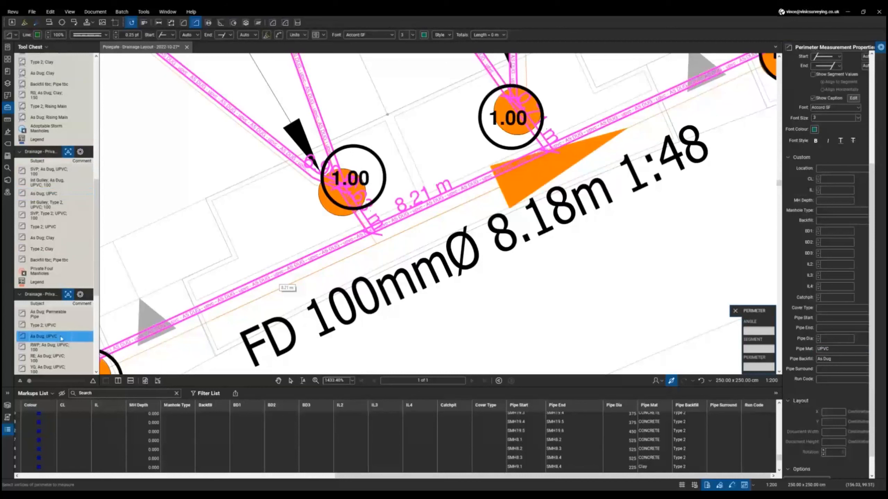
left_click(850, 339)
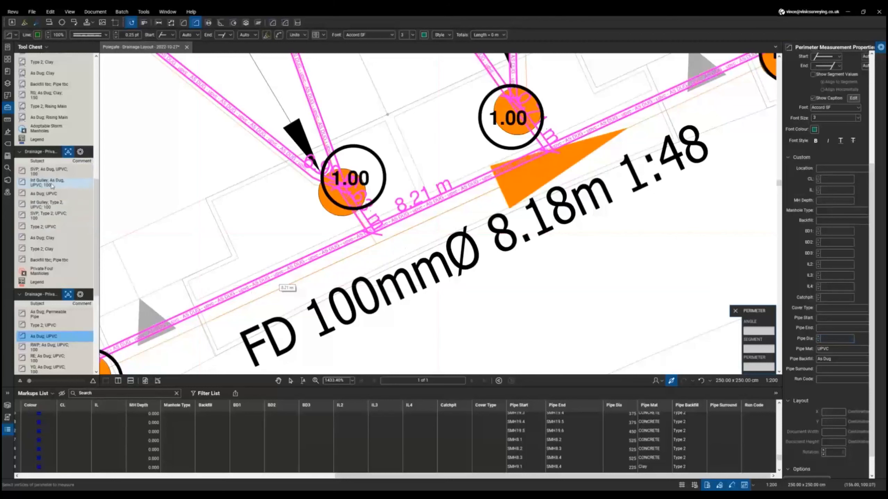
left_click(48, 197)
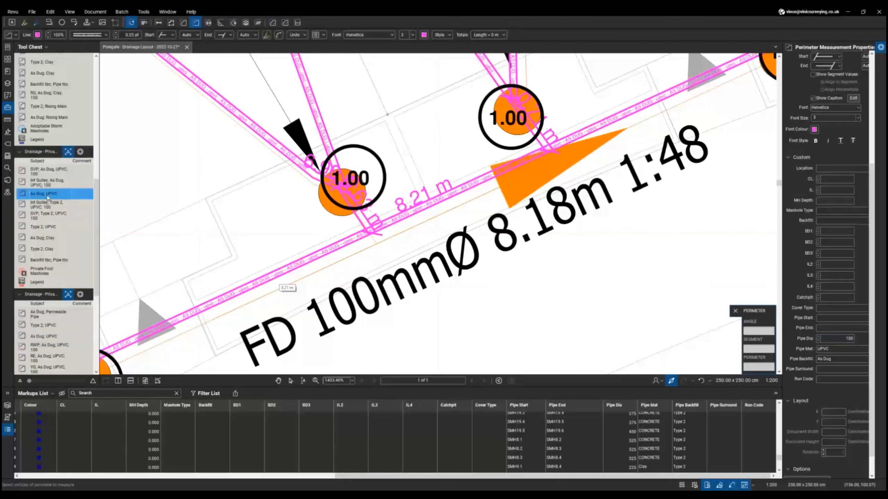
Step: Check the private foul As Dug, UPVC tool's Pipe Dia, and inspect the preset pipe properties of the private storm RWP, As Dug, UPVC, 100 tool
double_click(850, 338)
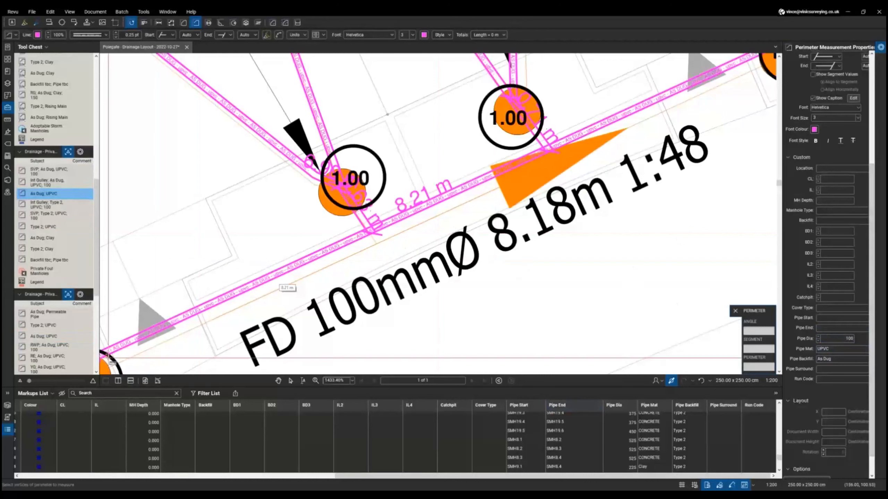
left_click(61, 346)
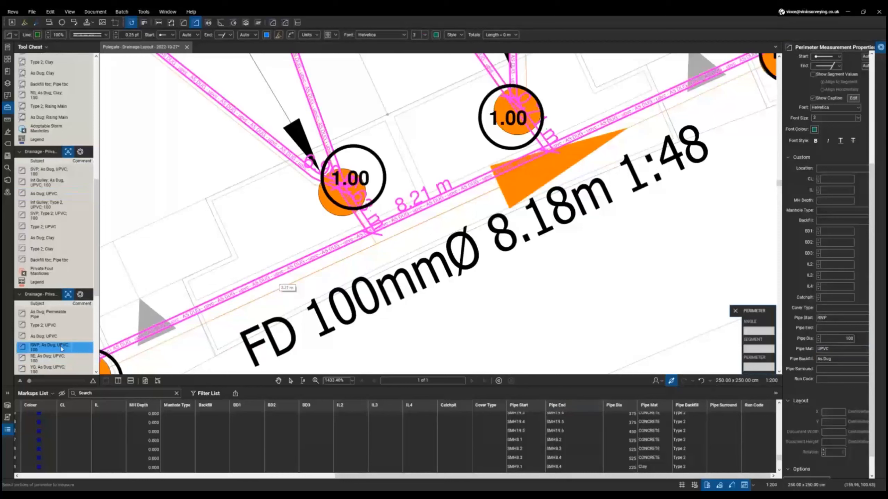
right_click(62, 349)
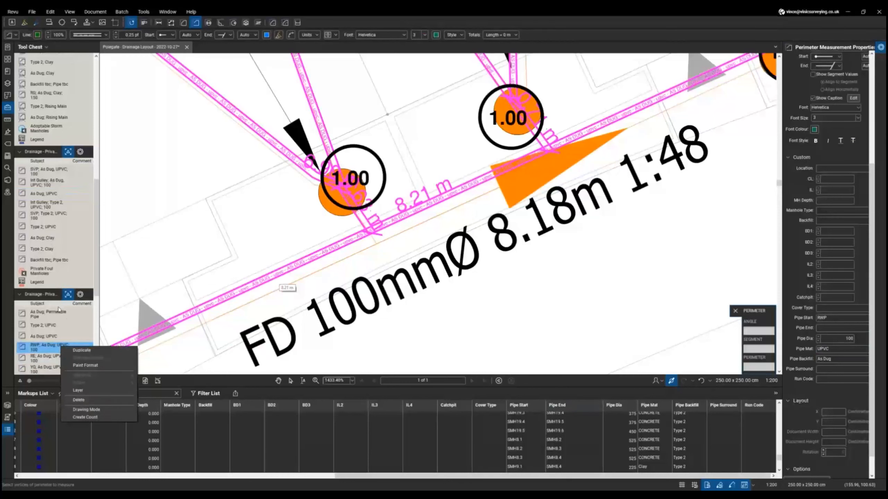
scroll(60, 308, "down", 3)
left_click(70, 271)
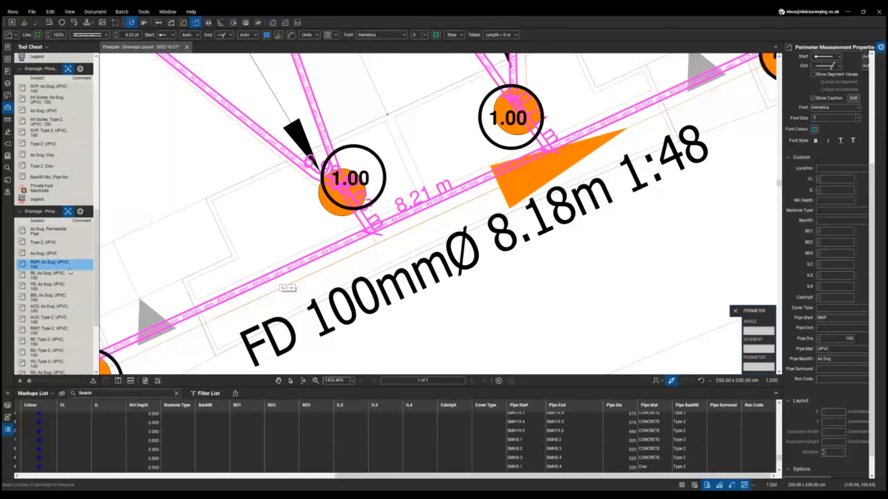
right_click(63, 270)
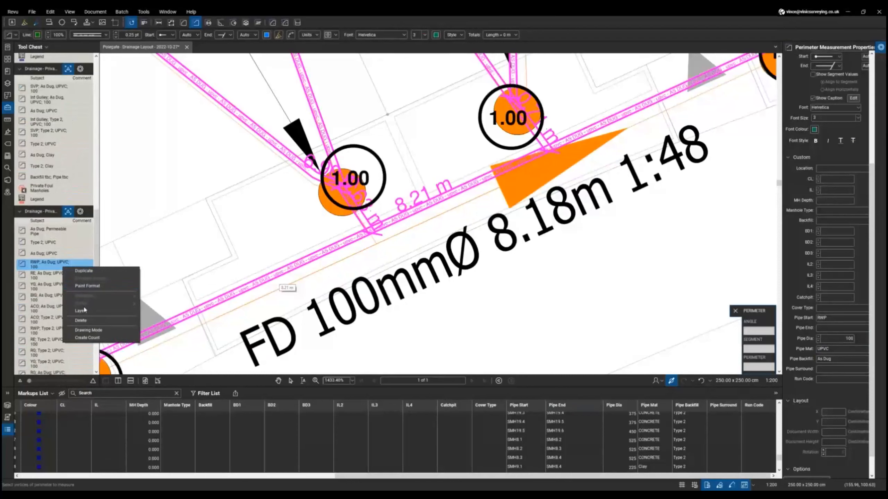
Step: Inspect the preset properties of the private storm YG, Type 2, UPVC, 100 and Aco Channel - Land Drain tools, and exit the measurement tool
left_click(50, 362)
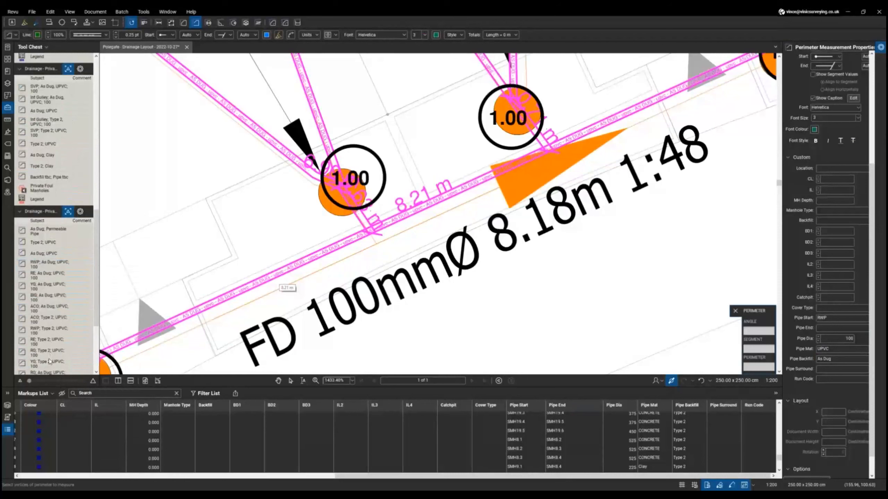
left_click(50, 362)
right_click(49, 362)
scroll(59, 278, "down", 3)
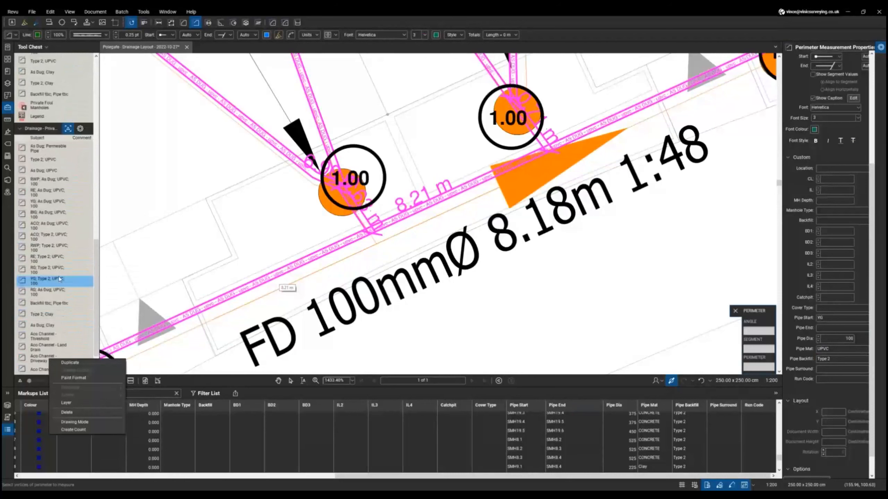
left_click(53, 346)
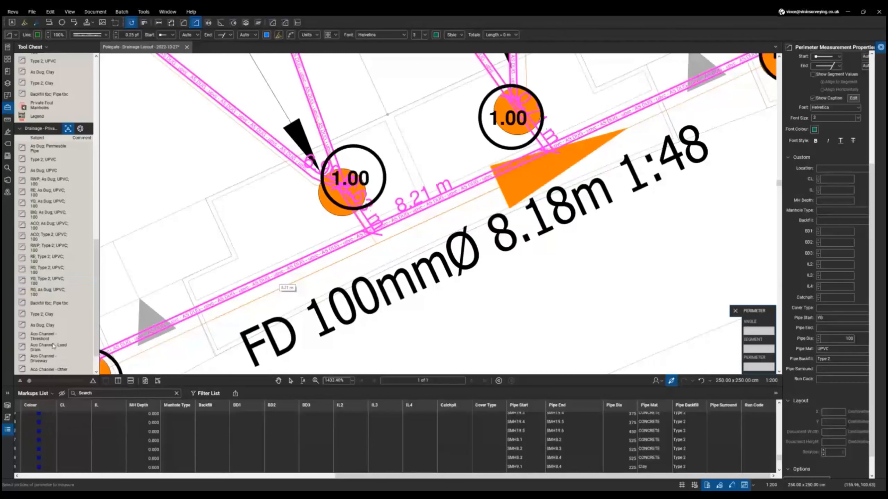
right_click(52, 346)
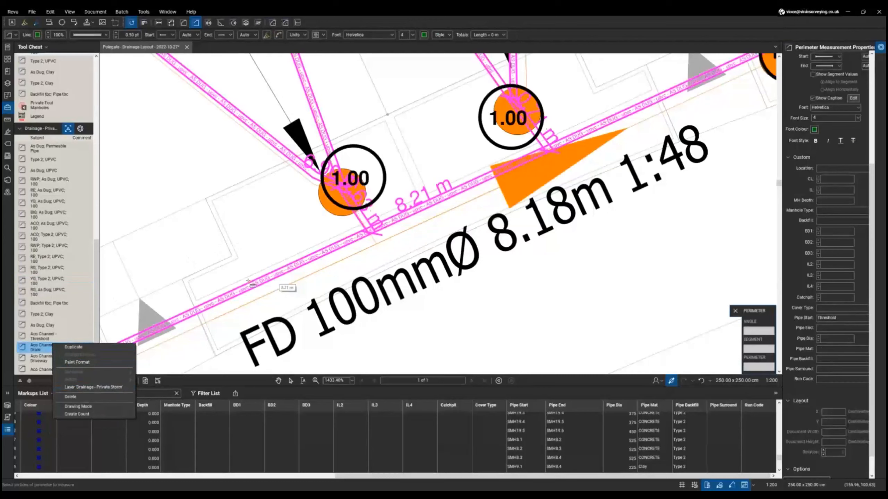
right_click(227, 244)
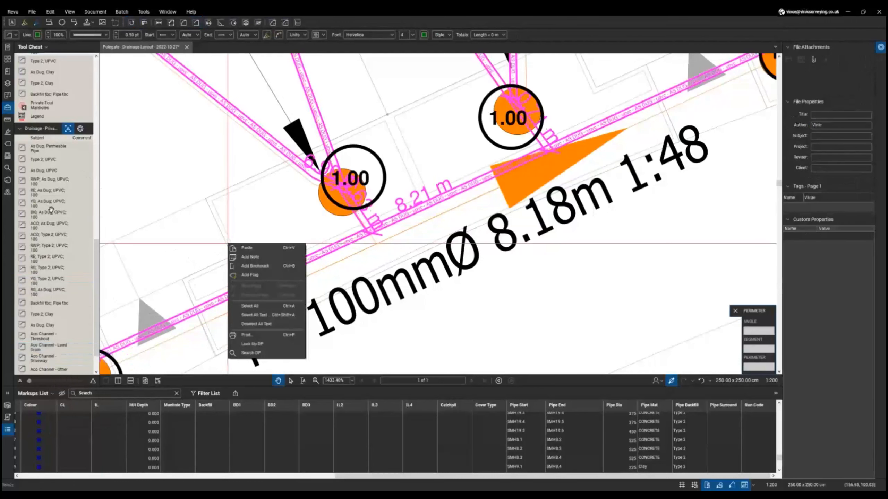
key("Escape")
scroll(451, 277, "down", 10)
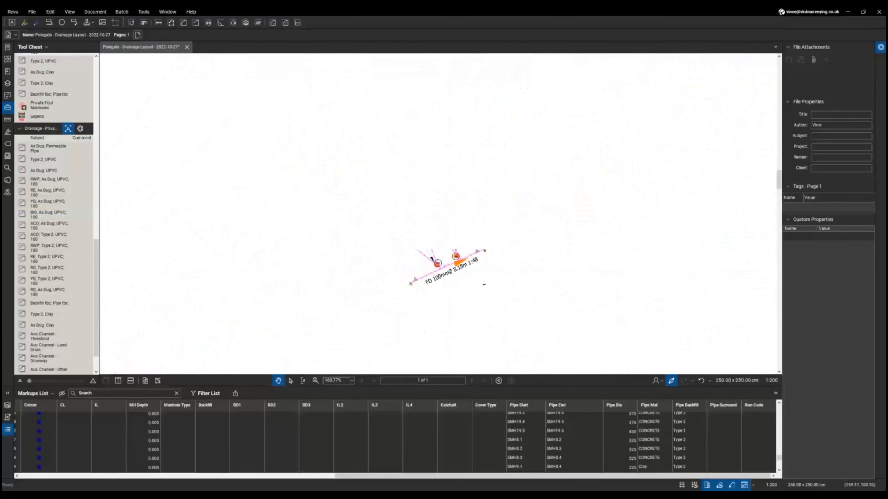
Step: Switch to the Excel workbook and review the Type 2 Backfill trench items for Adoptable Storm on the Filter Bill sheet, starting from 1,050mm pipework
key("alt+Tab")
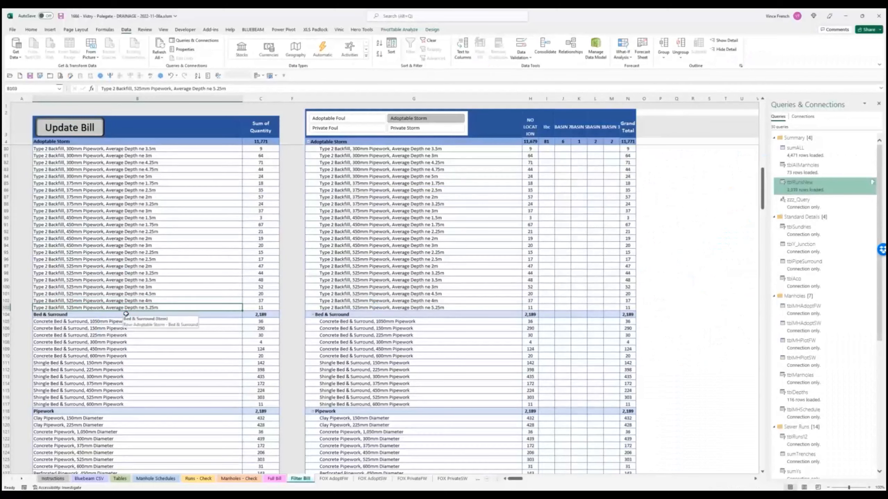
scroll(126, 314, "up", 2)
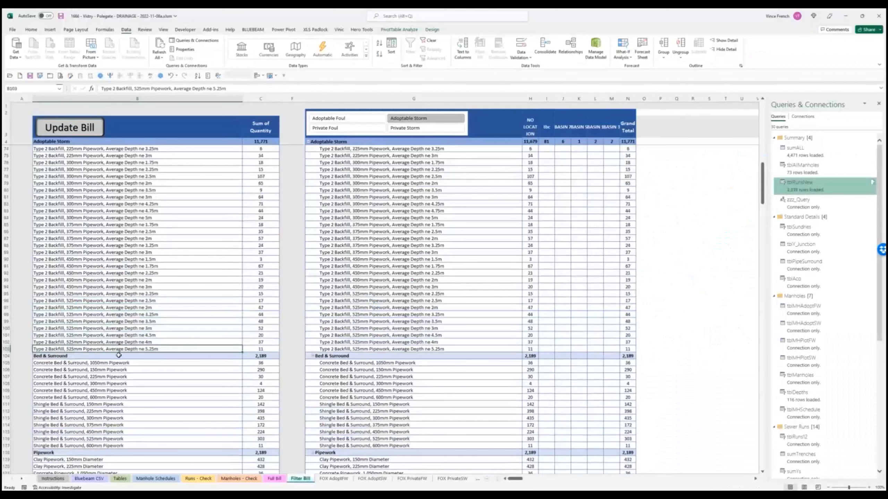
scroll(119, 355, "up", 7)
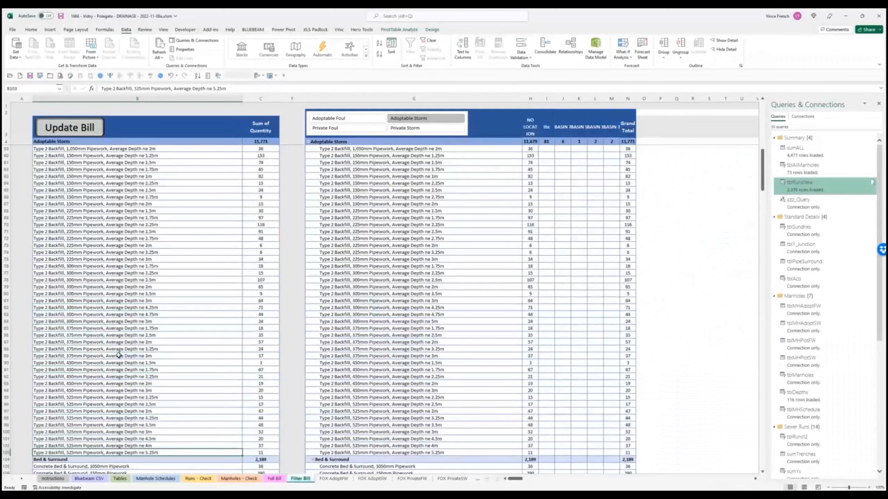
left_click(78, 192)
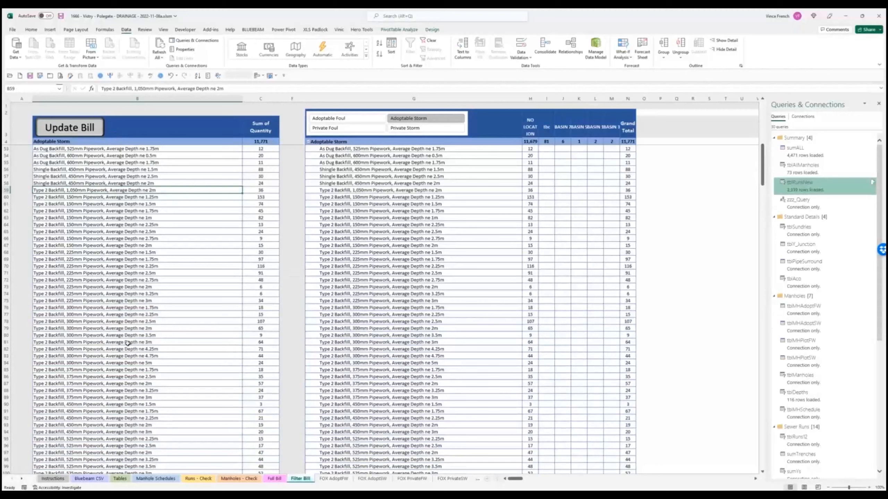
scroll(166, 303, "down", 1)
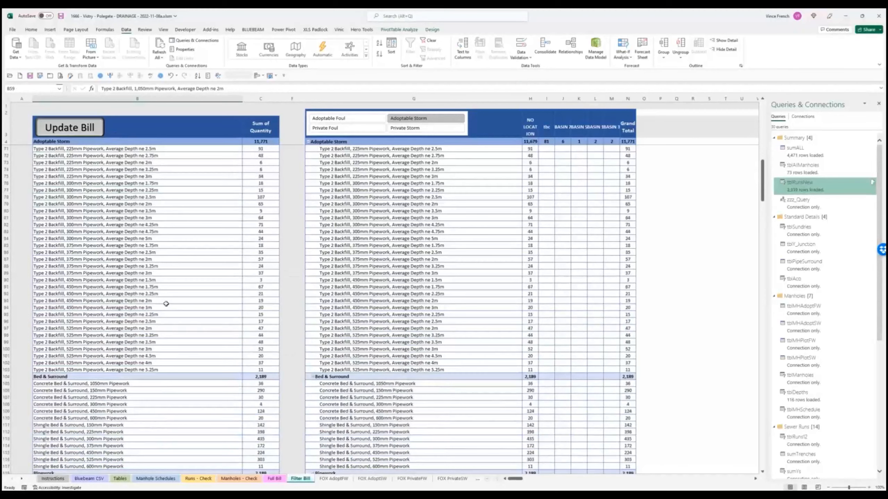
scroll(166, 304, "down", 2)
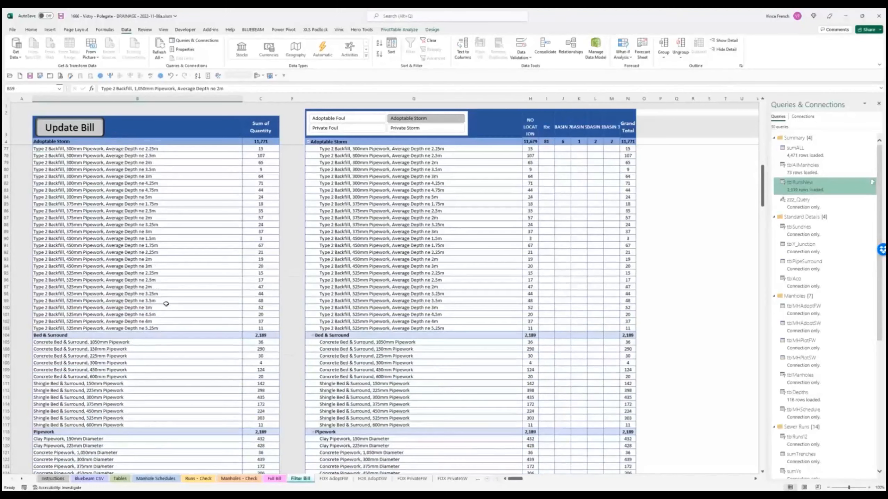
Step: Examine the concrete 1,050mm items under Bed & Surround, Pipework, EO for Rocker Pipes and Y-Junctions in the Adoptable Storm bill
left_click(66, 342)
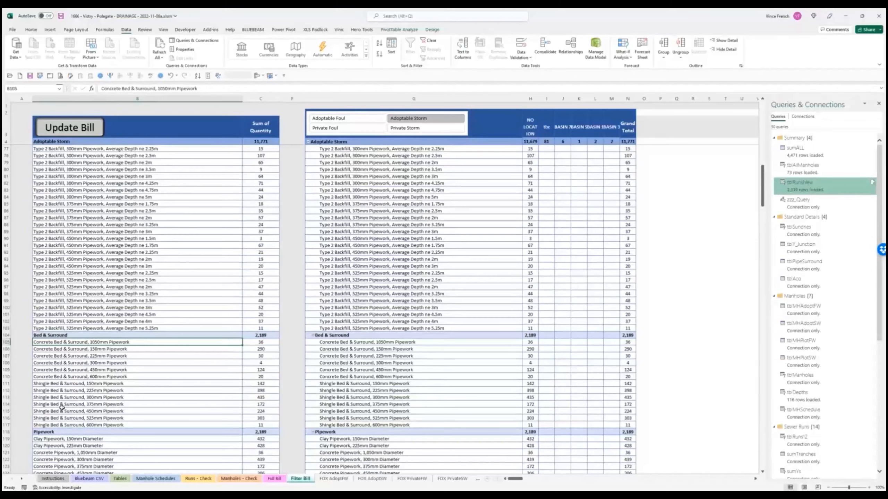
scroll(122, 340, "down", 2)
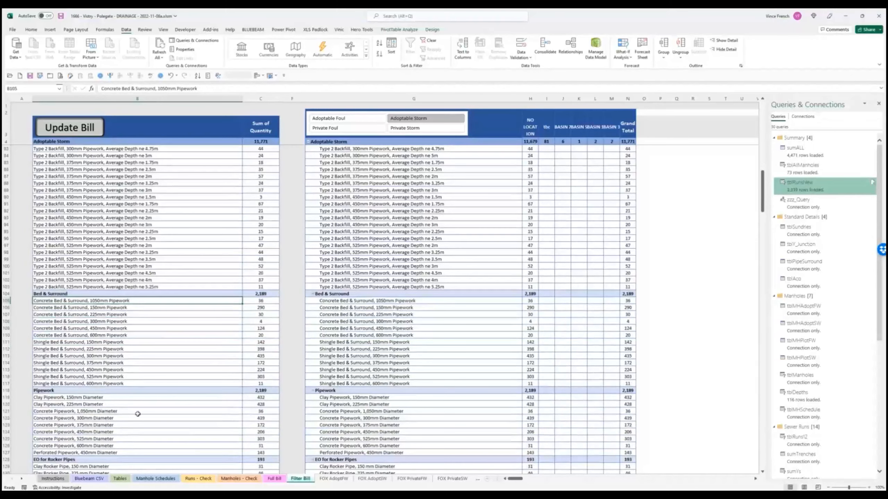
left_click(80, 413)
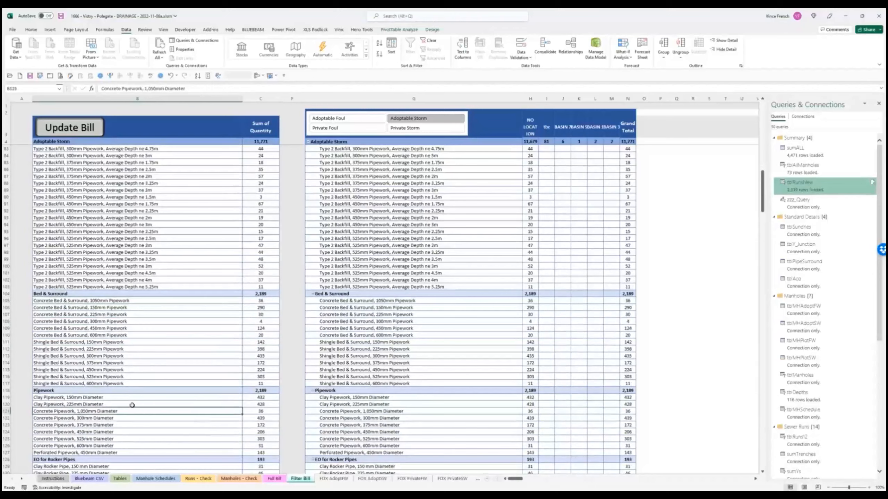
scroll(111, 428, "down", 6)
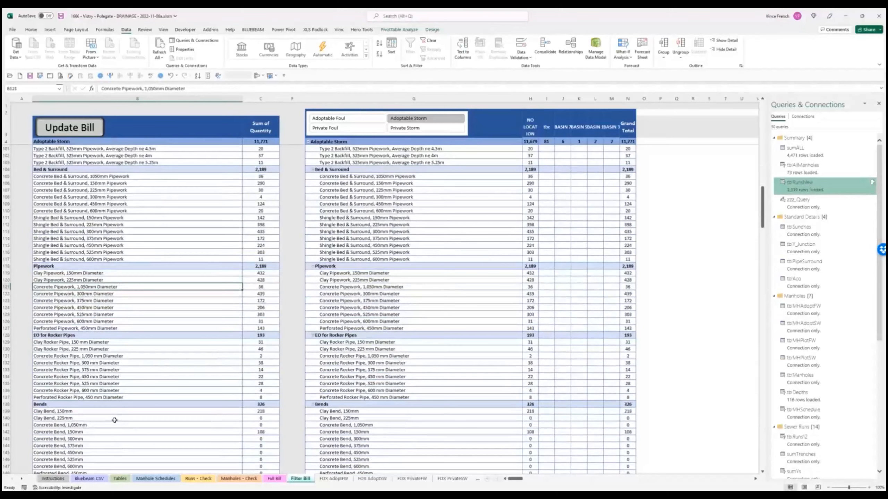
left_click(114, 355)
scroll(134, 381, "down", 2)
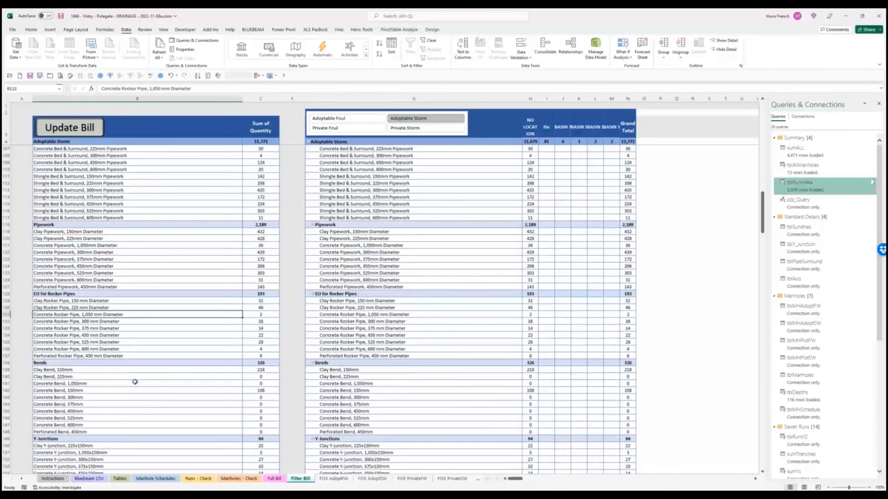
scroll(135, 382, "down", 4)
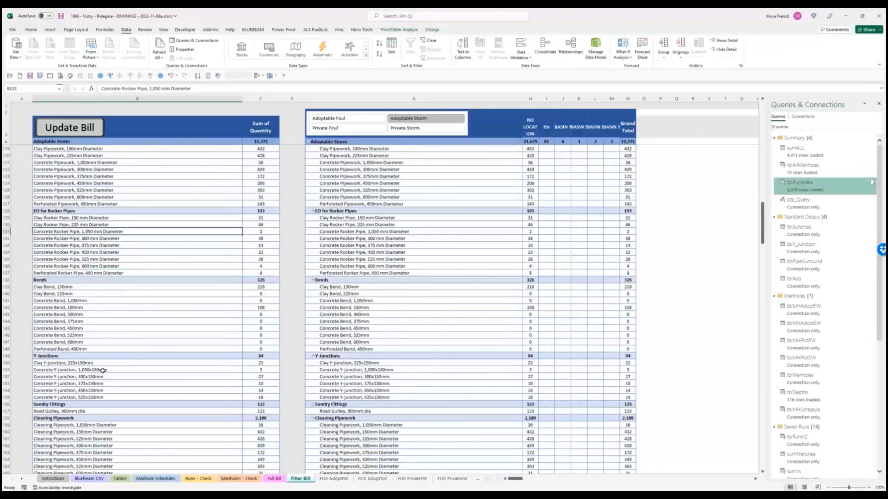
left_click(102, 370)
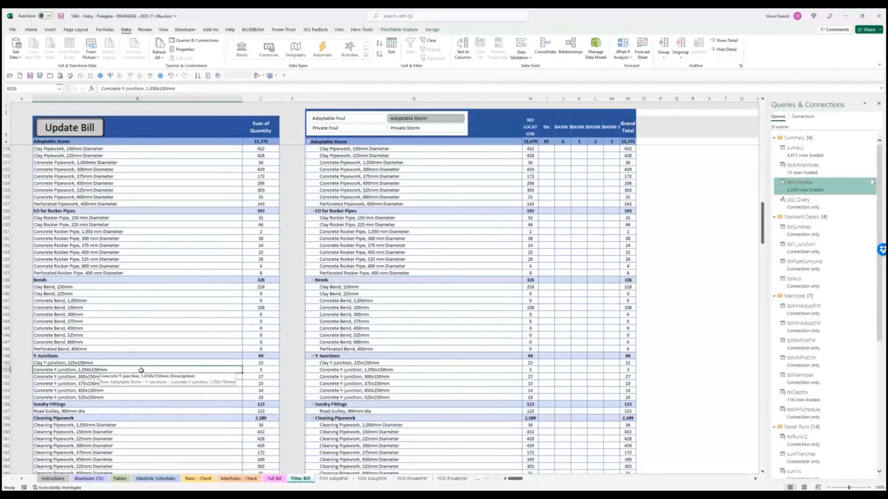
Step: Open the Full Bill sheet and locate the Concrete Y-junction, 1,050x150mm item
left_click(274, 478)
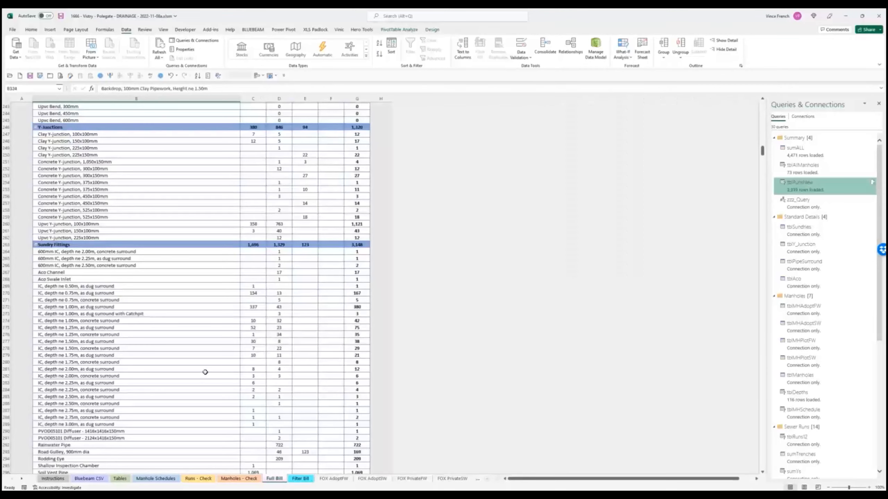
scroll(203, 370, "up", 3)
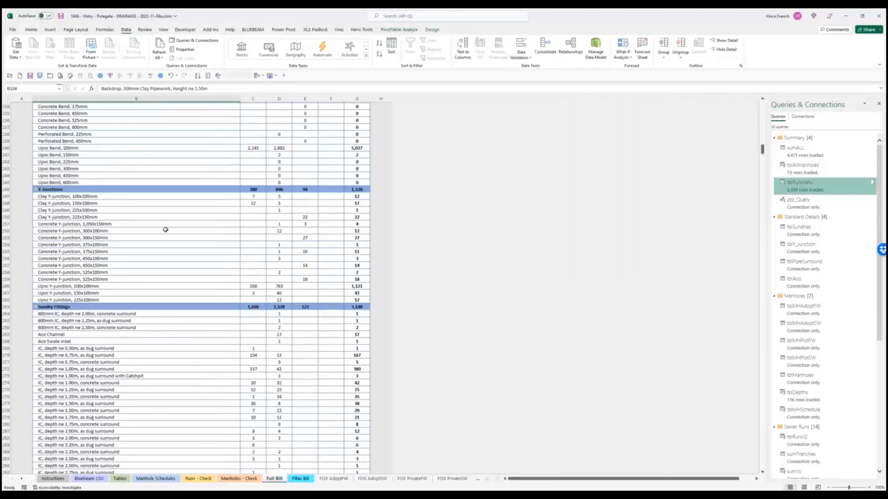
left_click(146, 226)
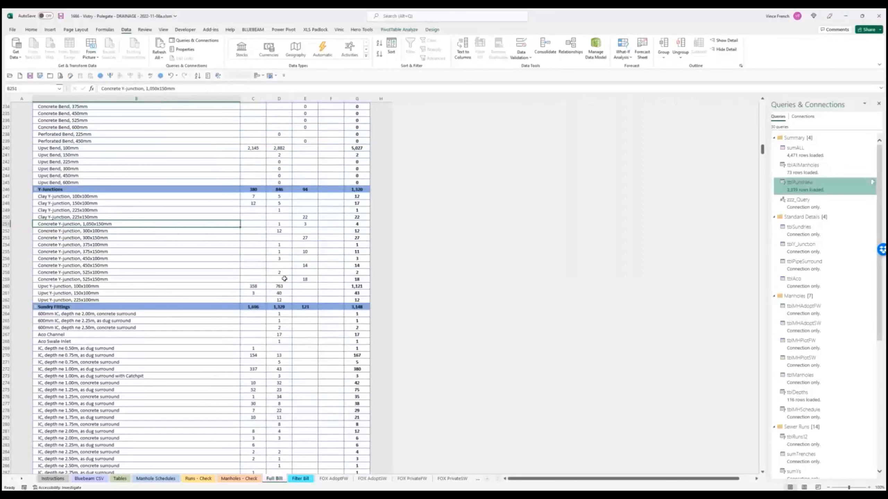
Step: Review the Full Bill quantities across the bends, rocker pipes, pipework, bed and surround, and trenches sections, working back towards the manhole items
scroll(283, 279, "up", 18)
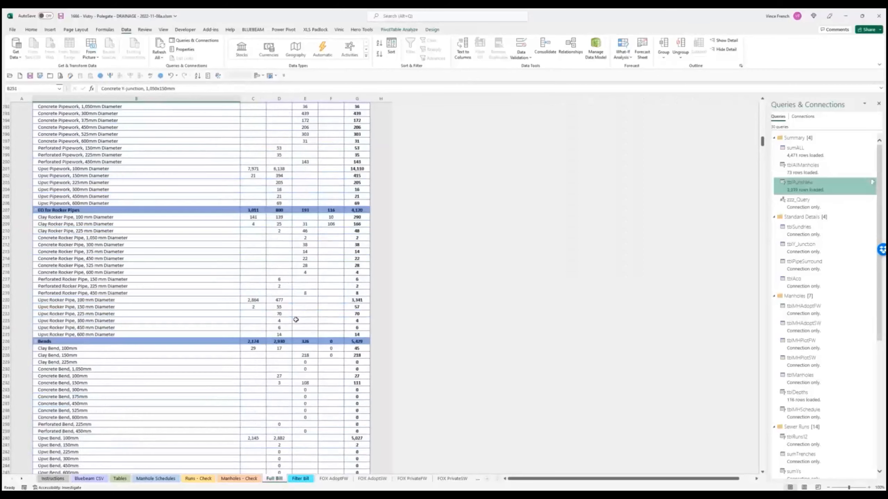
scroll(296, 326, "down", 8)
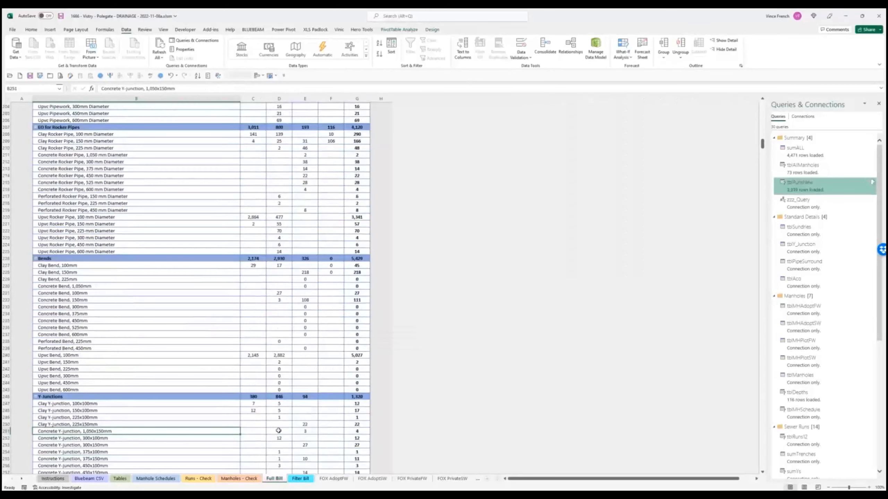
scroll(278, 430, "up", 2)
scroll(278, 431, "up", 19)
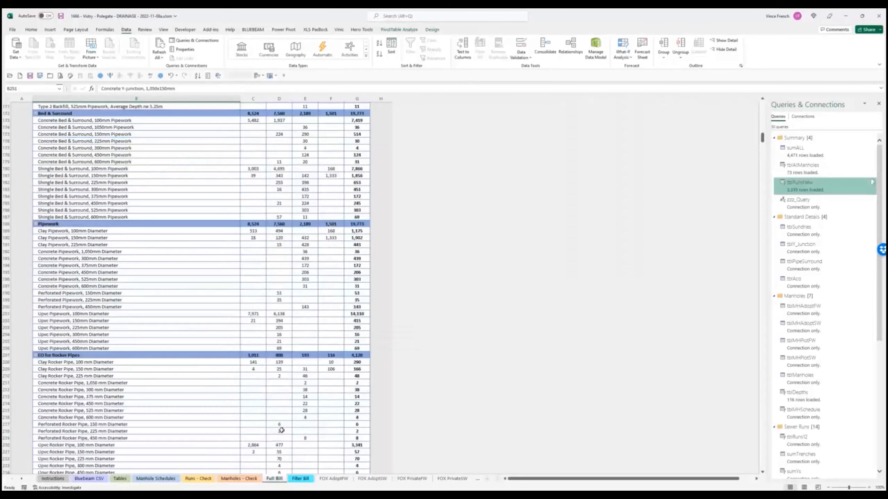
scroll(282, 427, "up", 5)
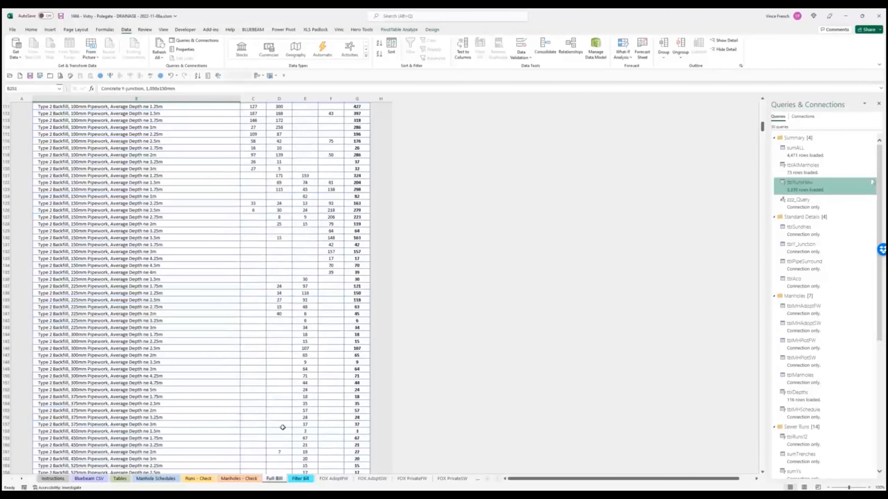
scroll(282, 427, "up", 3)
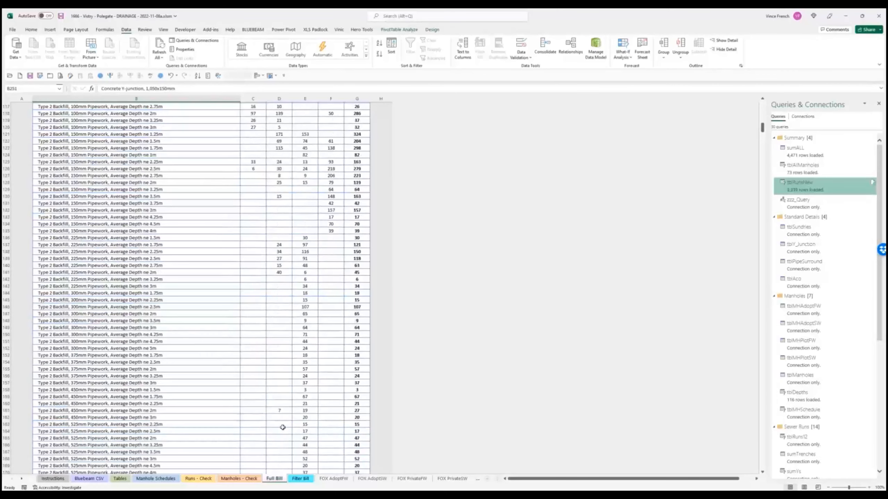
scroll(192, 306, "up", 4)
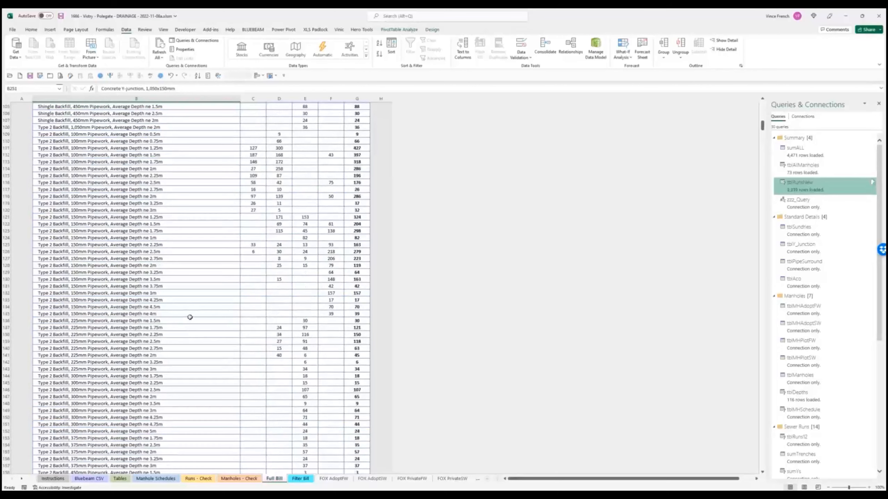
scroll(190, 318, "up", 1)
scroll(190, 318, "up", 12)
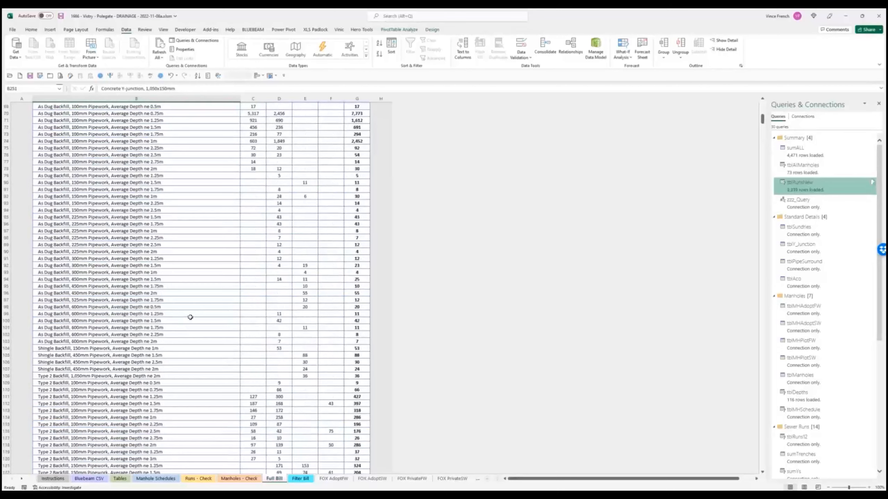
scroll(191, 320, "up", 4)
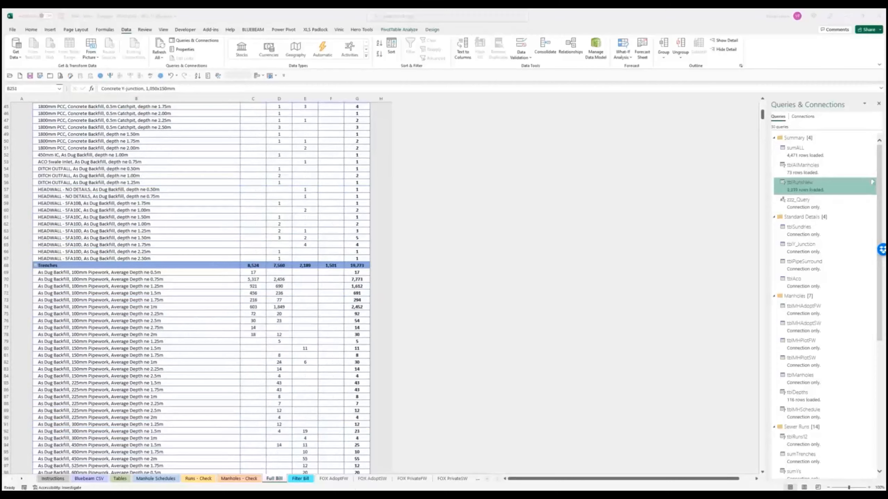
Step: Switch to the Bluebeam drainage layout and inspect the pipe runs around manholes SMH19.2 and SMH19.3
key("alt+Tab")
scroll(375, 183, "down", 2)
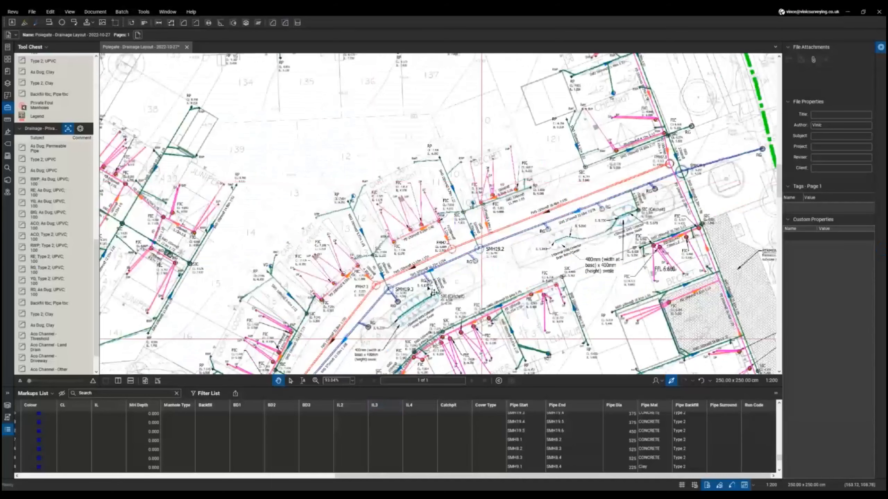
scroll(447, 301, "up", 3)
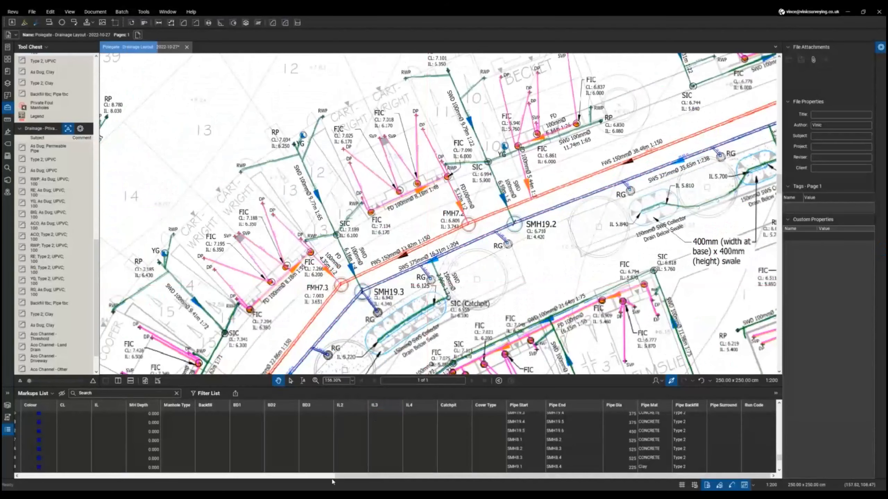
Step: Switch back to the Excel workbook and review the Manhole Schedules and Tables sheets before returning to the Trenches quantities on Full Bill
key("alt+Tab")
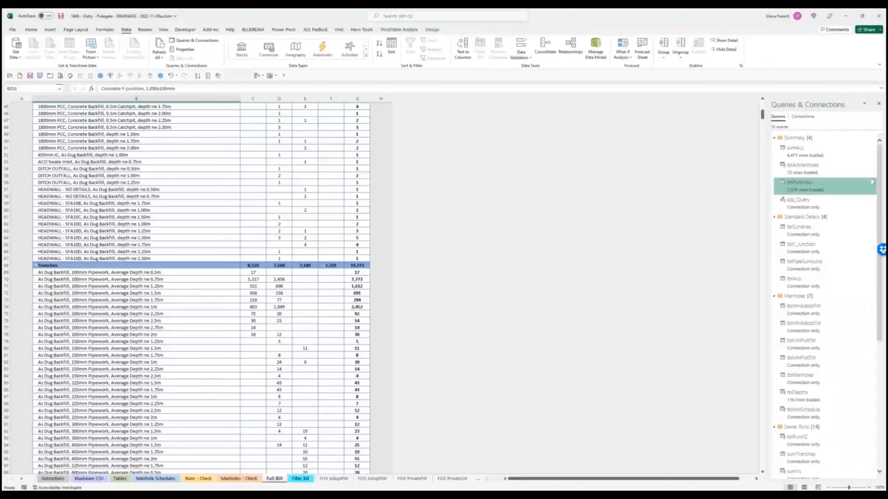
left_click(120, 478)
left_click(141, 479)
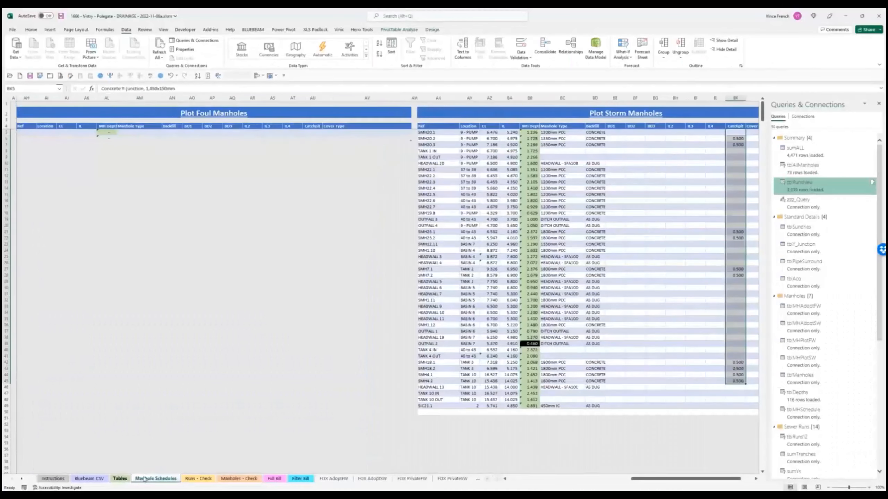
left_click(120, 479)
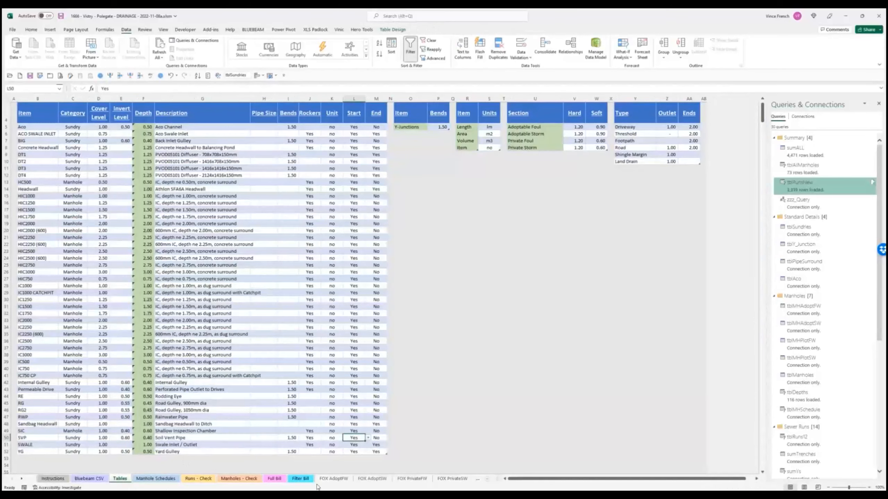
left_click(272, 478)
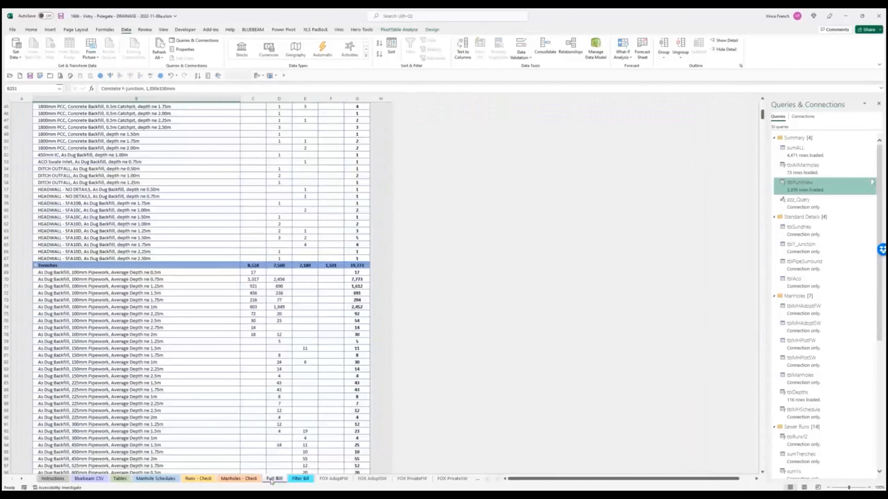
mouse_move(280, 416)
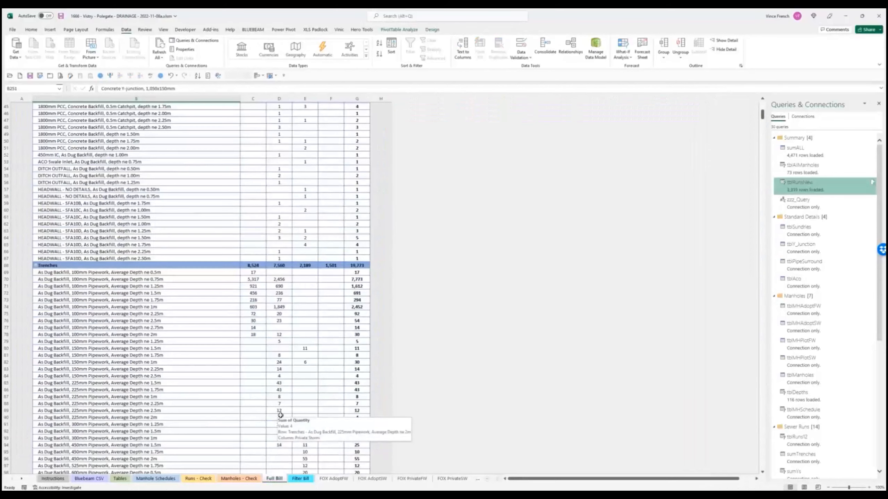